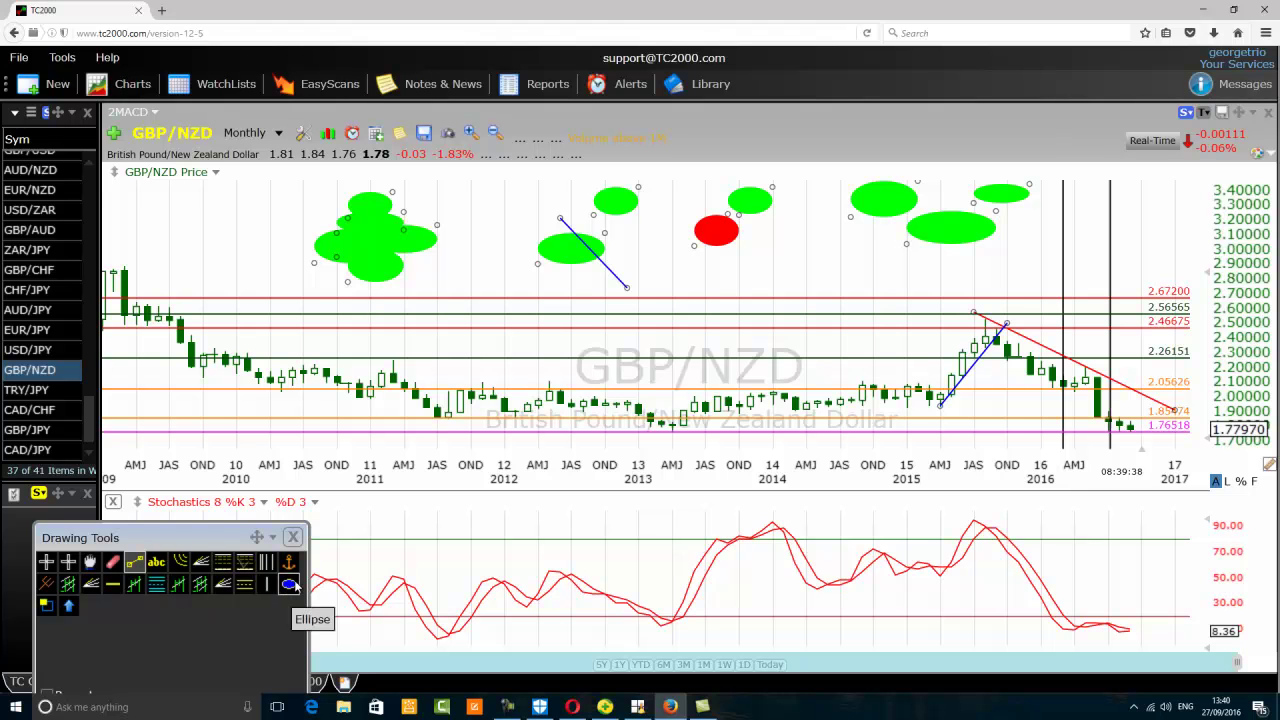
# - Move the green ellipses onto the 2015 peak and 2016 dip, and the red ellipse near 2.30
pyautogui.click(46, 562)
pyautogui.moveTo(980, 200); pyautogui.dragTo(968, 306)
pyautogui.click(628, 203)
pyautogui.moveTo(628, 203); pyautogui.dragTo(1078, 407)
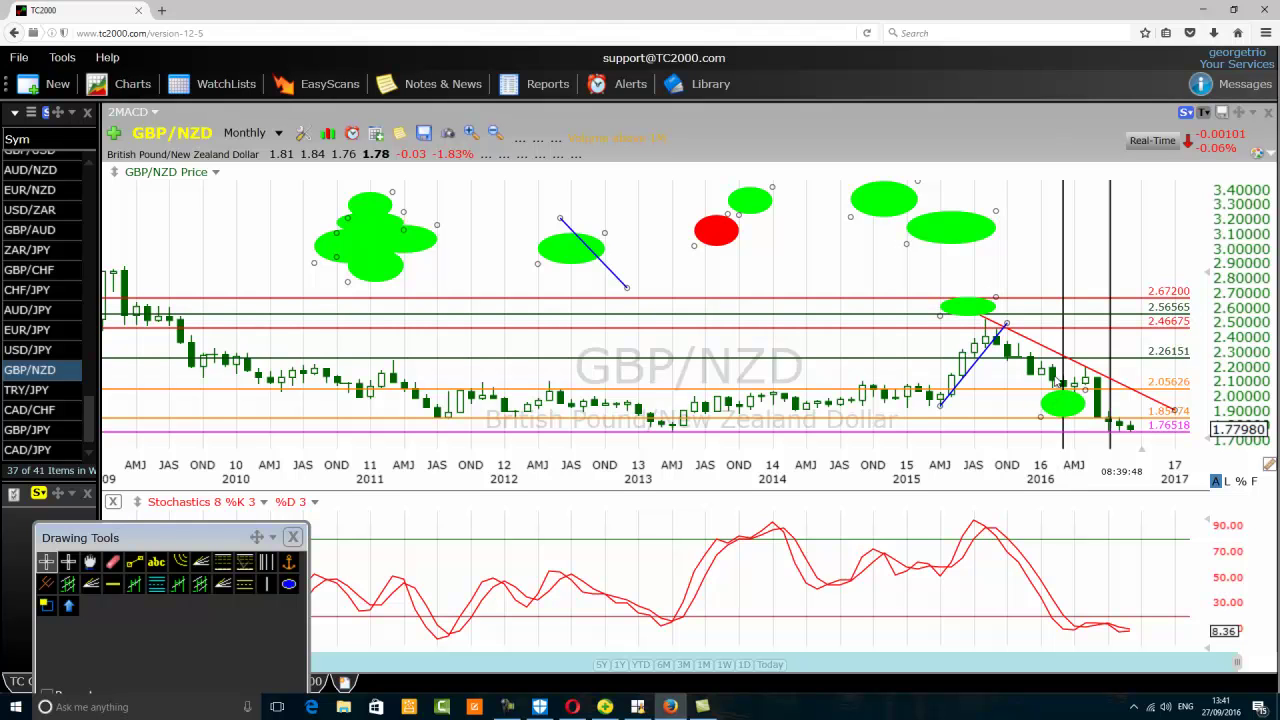
pyautogui.moveTo(740, 226); pyautogui.dragTo(1106, 347)
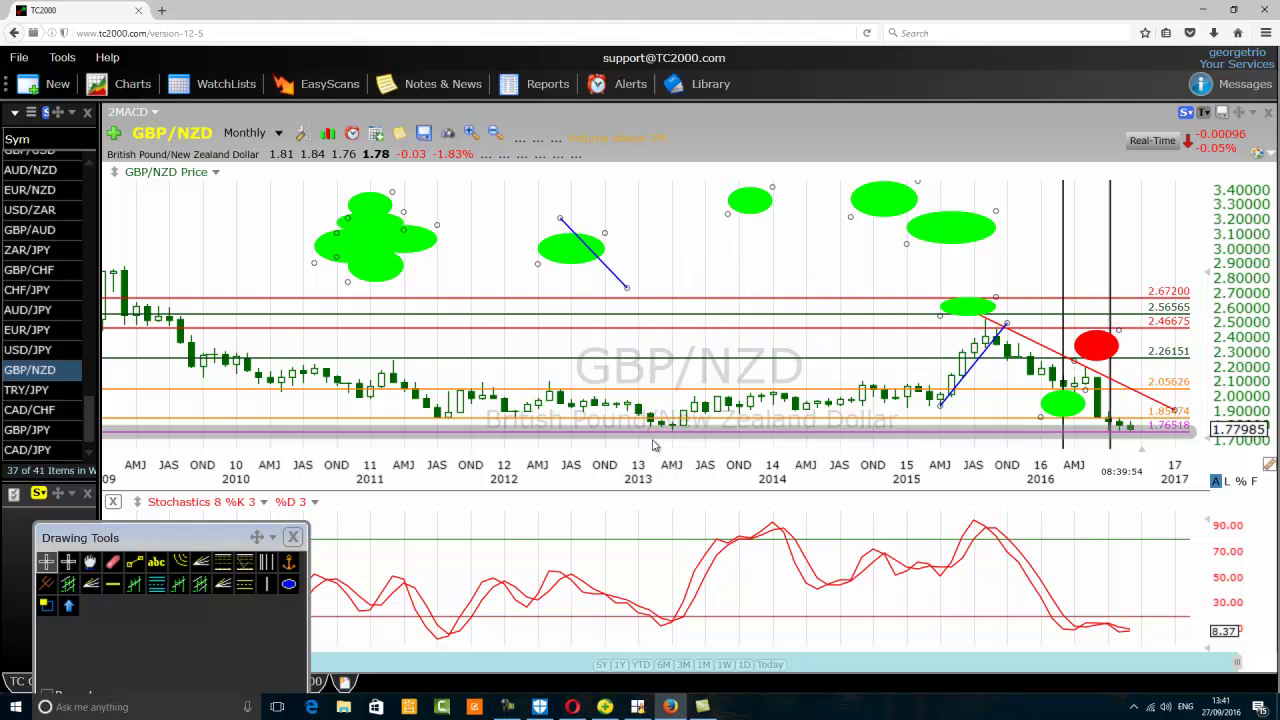
pyautogui.click(222, 562)
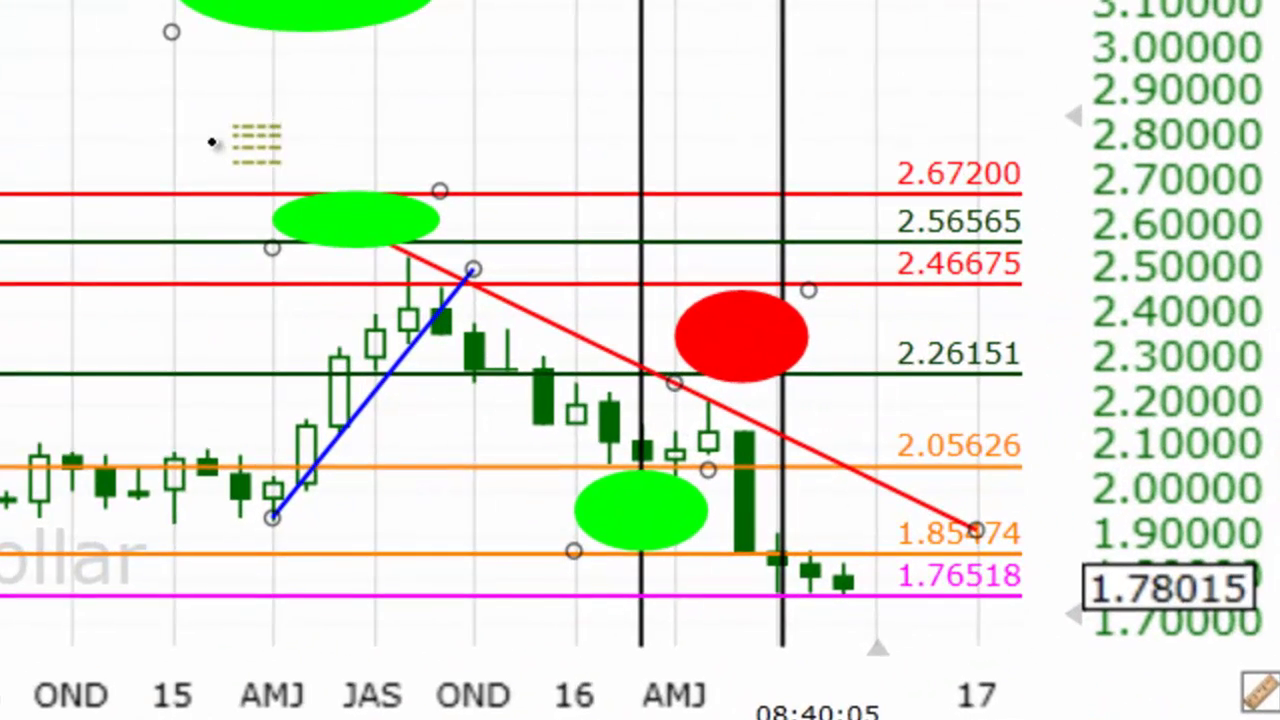
# - Draw a Fibonacci retracement from the 2015 peak to the 2016 low, nudging the lower green ellipse
pyautogui.moveTo(205, 131)
pyautogui.mouseDown()
pyautogui.moveTo(451, 428)
pyautogui.moveTo(573, 491)
pyautogui.mouseUp()
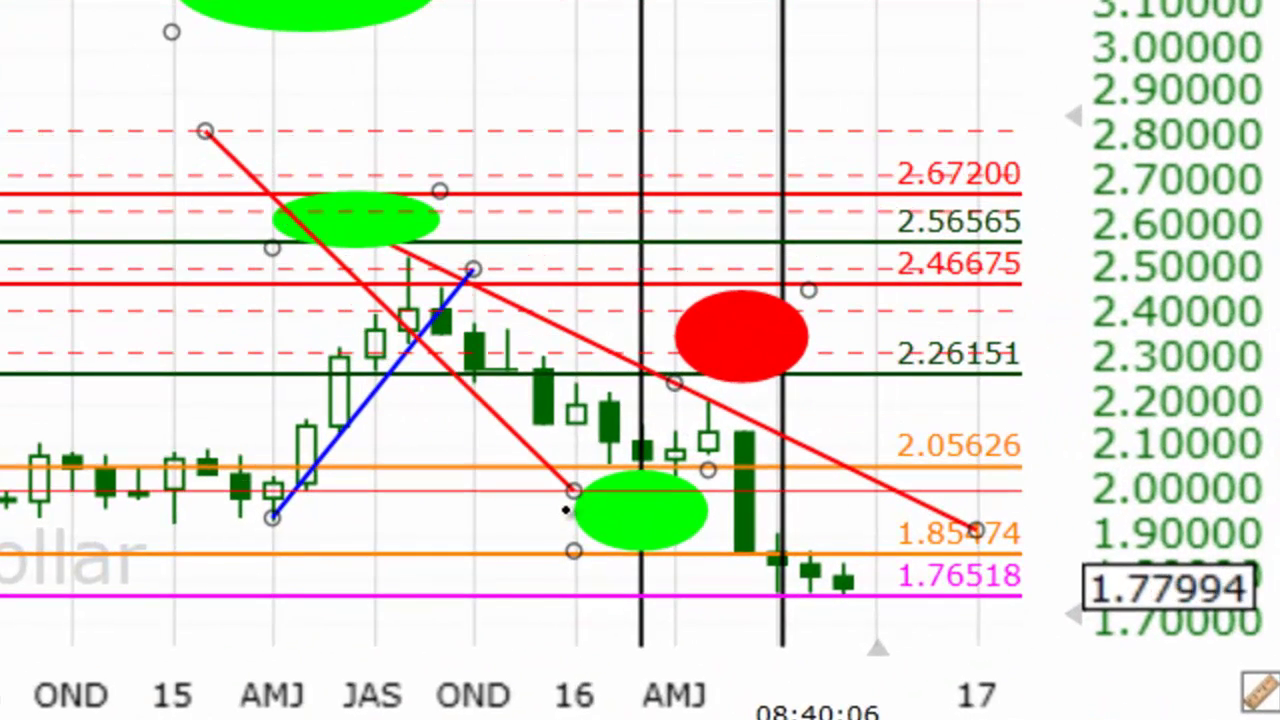
pyautogui.moveTo(600, 533); pyautogui.dragTo(572, 569)
pyautogui.moveTo(573, 491); pyautogui.dragTo(624, 490)
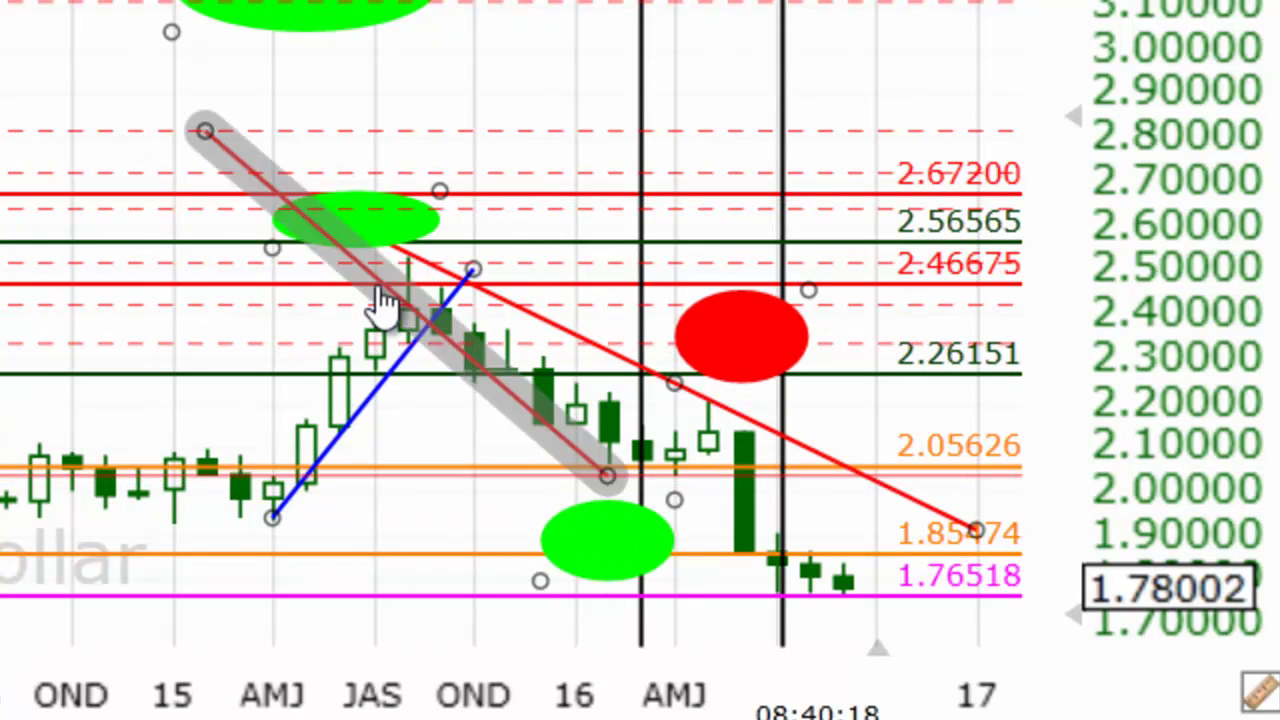
pyautogui.moveTo(205, 133); pyautogui.dragTo(372, 260)
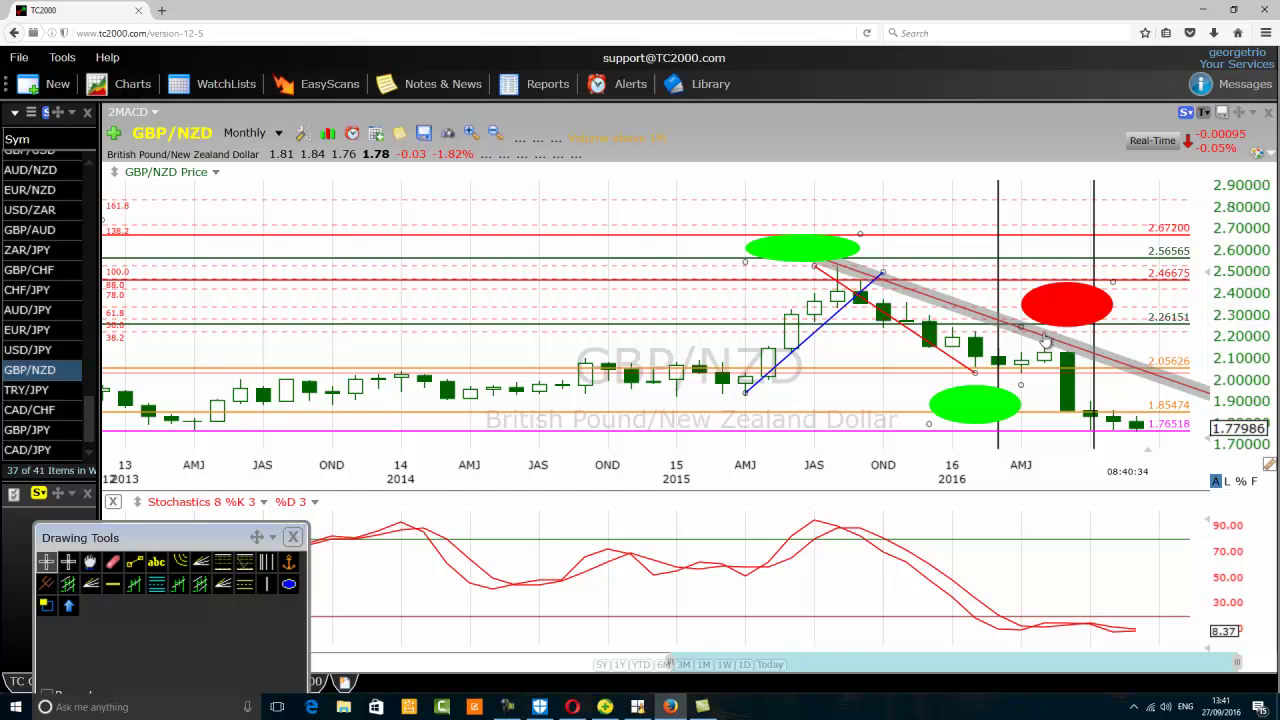
# - Zoom the chart out and delete the Fibonacci retracement from its context menu
pyautogui.moveTo(1044, 340)
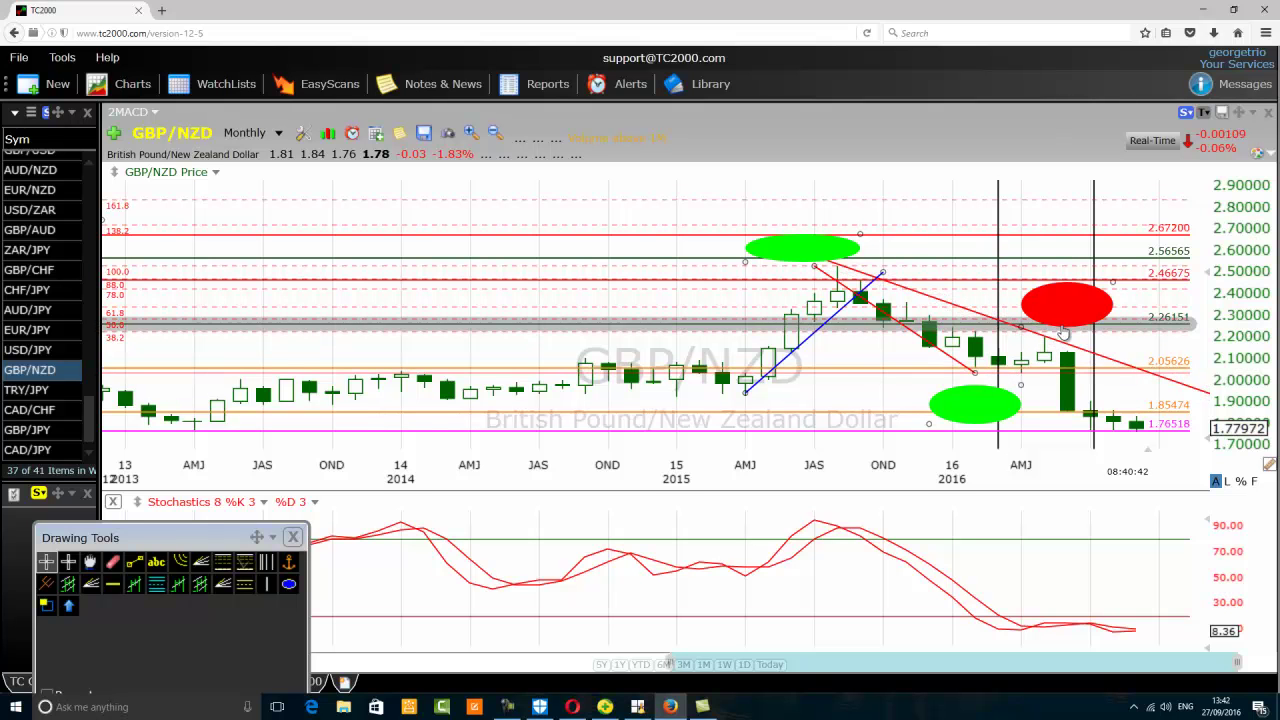
pyautogui.scroll(-2, 775, 300)
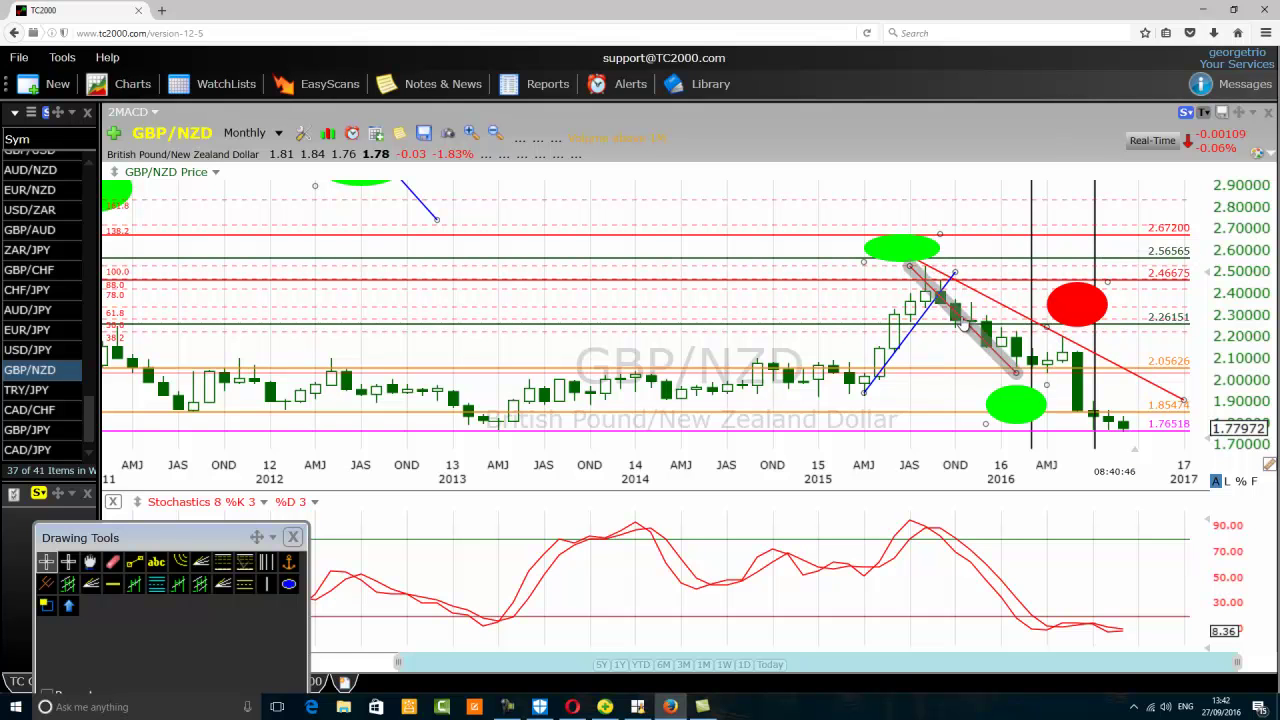
pyautogui.rightClick(963, 323)
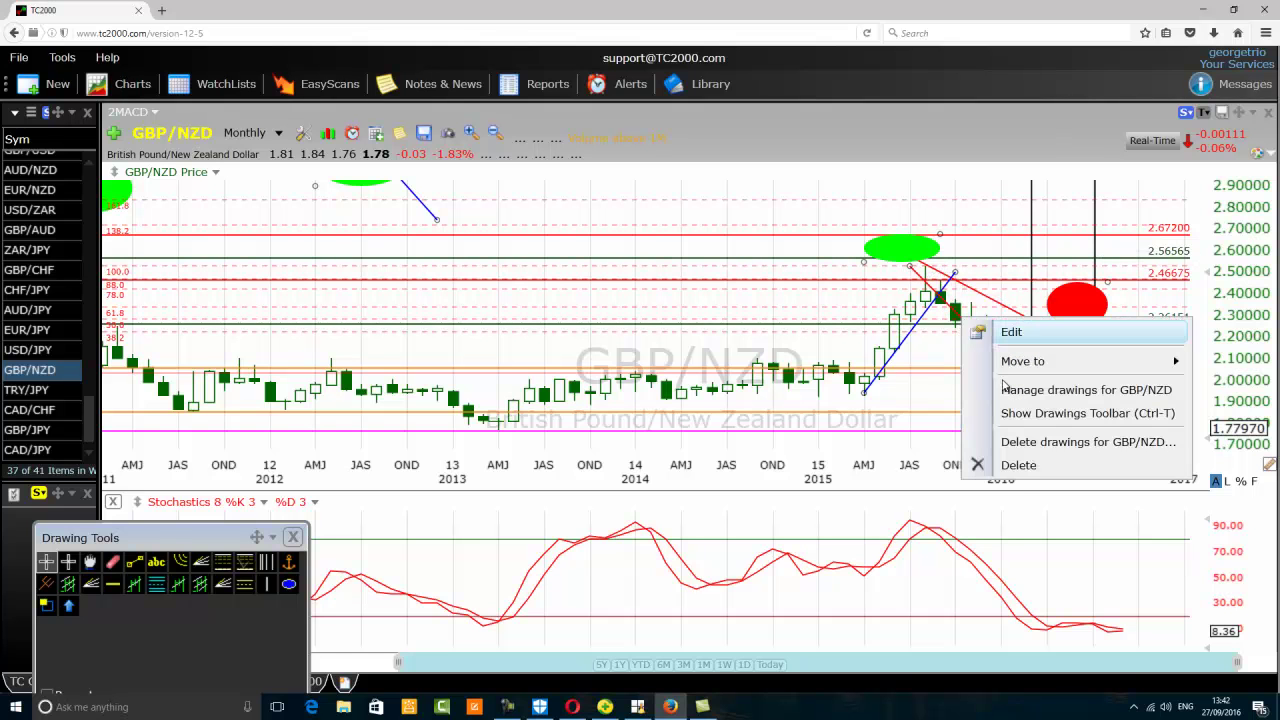
pyautogui.click(1018, 466)
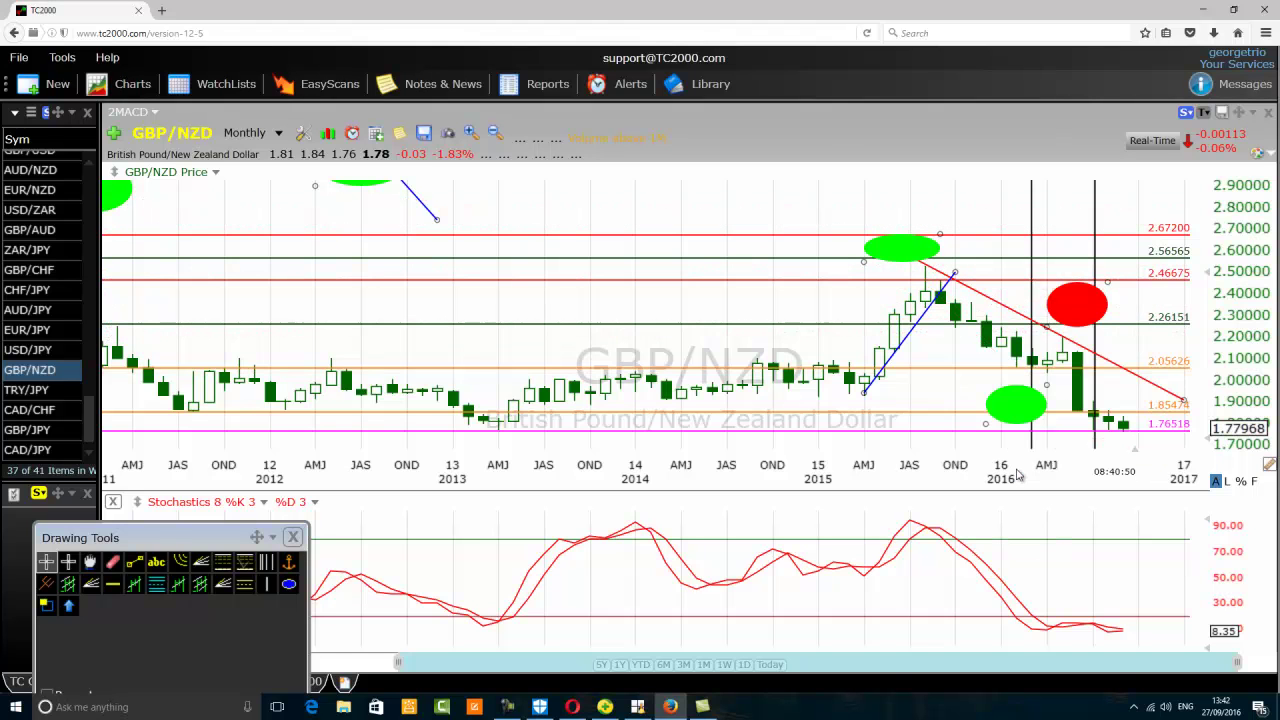
# - Redraw a Fibonacci retracement across the 2015–2016 decline and add a horizontal line at 2.888
pyautogui.click(224, 564)
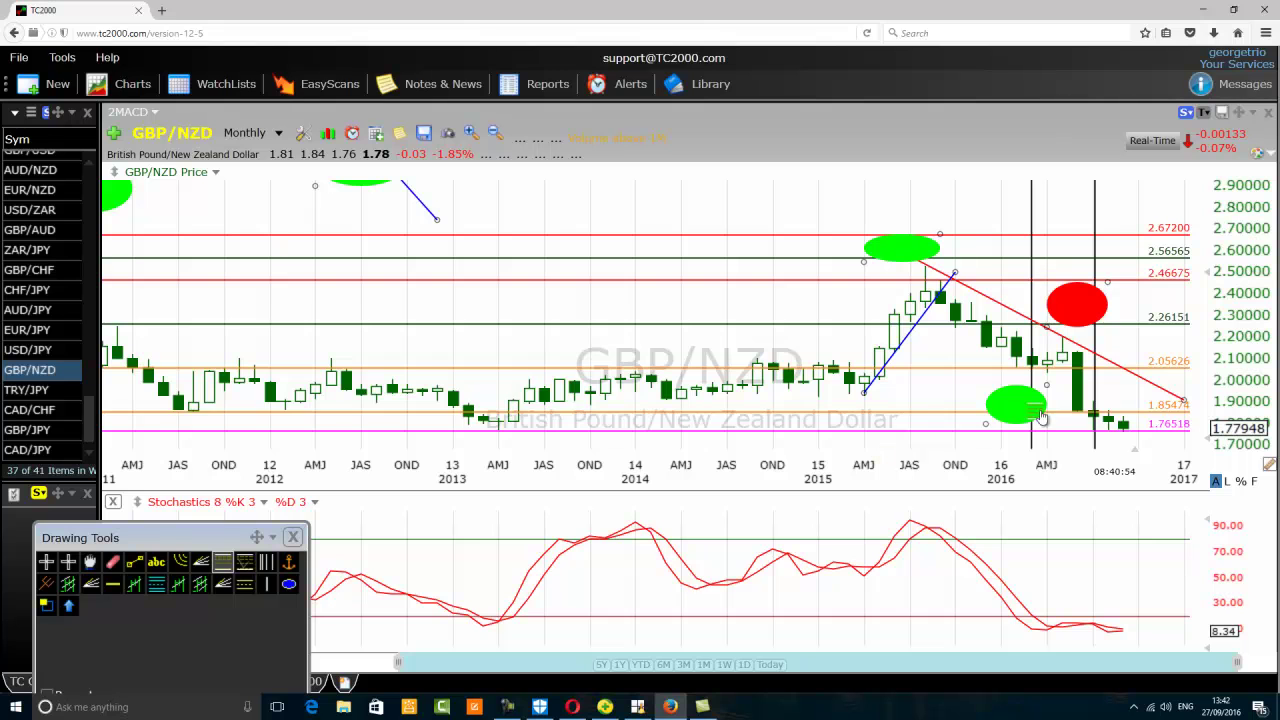
pyautogui.moveTo(1001, 374)
pyautogui.mouseDown()
pyautogui.moveTo(950, 280)
pyautogui.moveTo(886, 255)
pyautogui.moveTo(802, 268)
pyautogui.mouseUp()
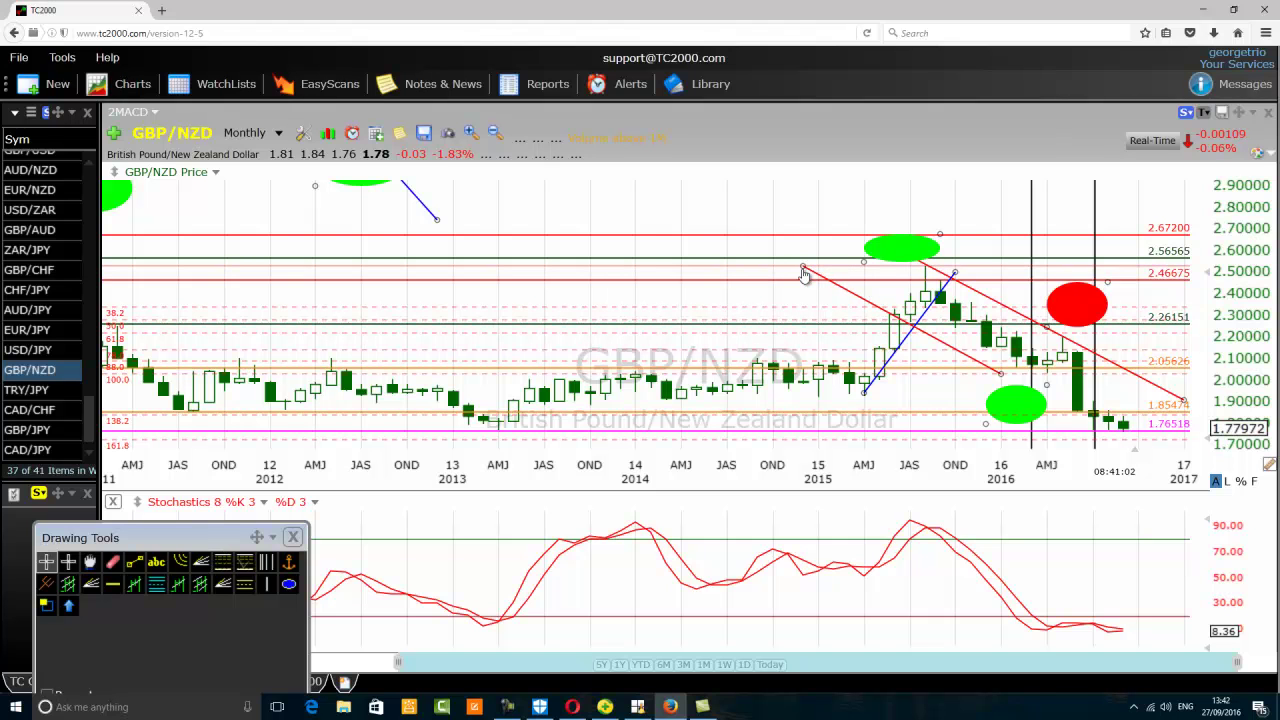
pyautogui.click(112, 583)
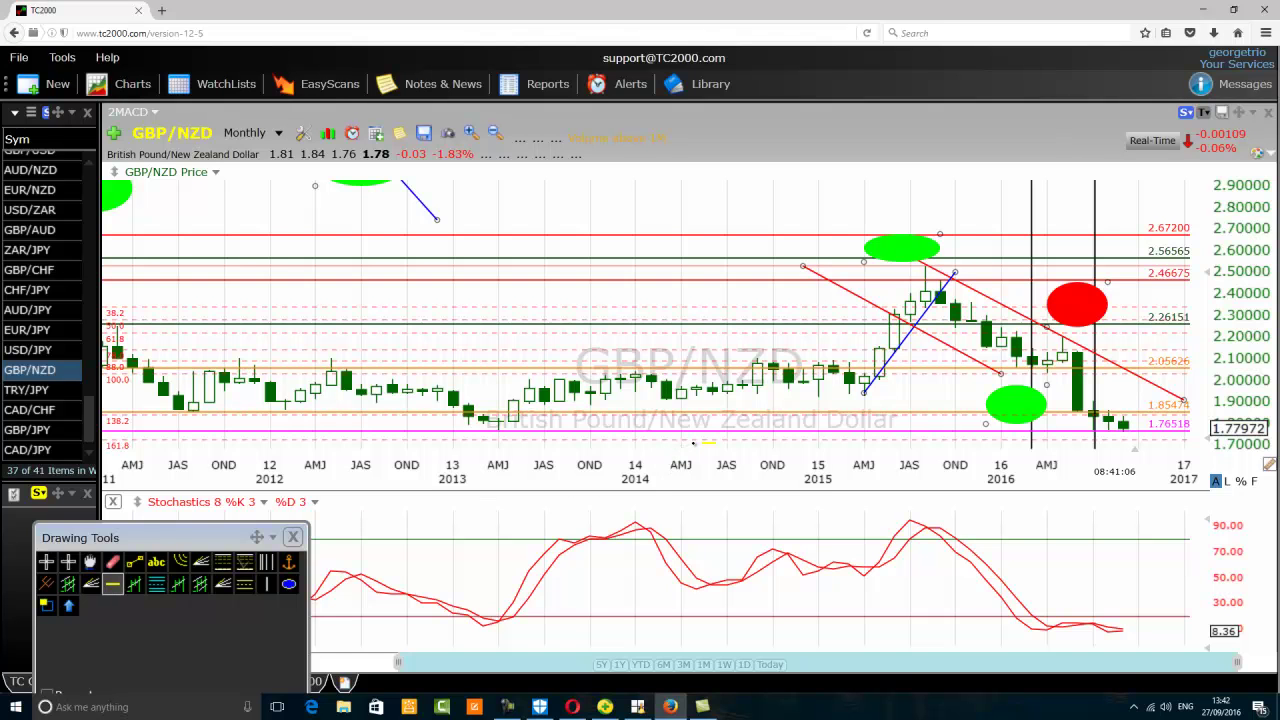
pyautogui.click(703, 441)
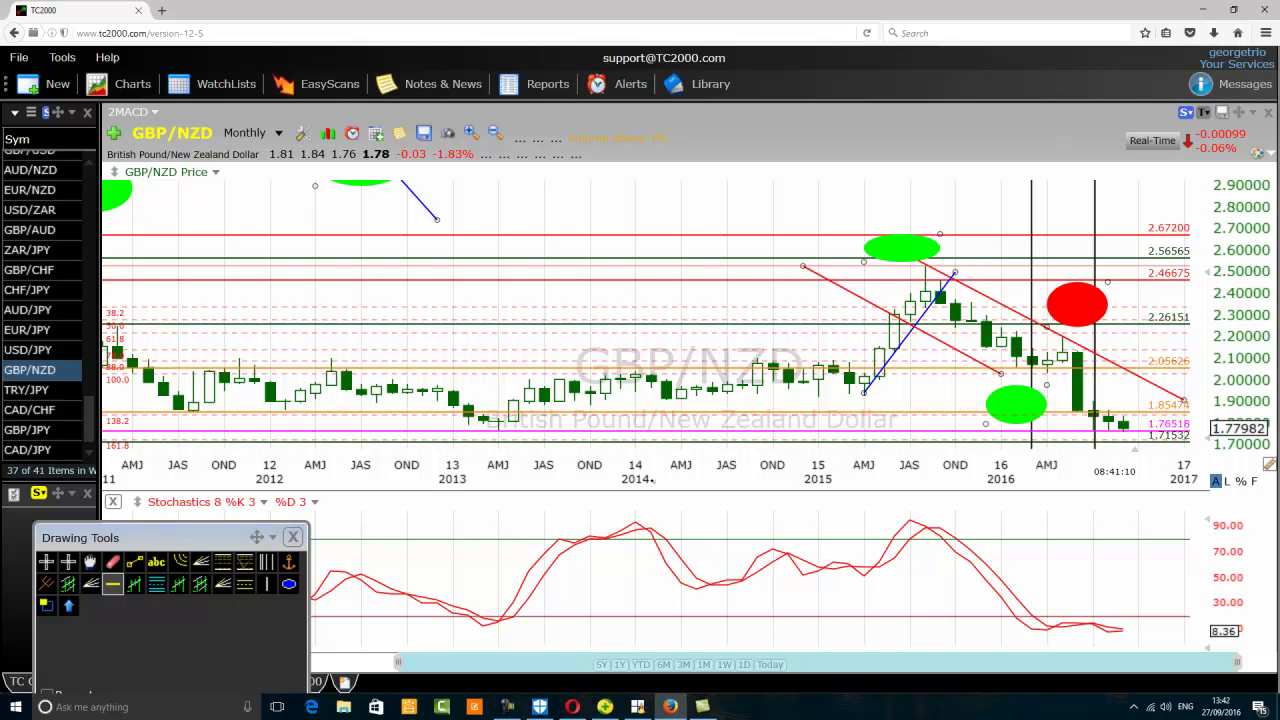
pyautogui.moveTo(652, 435)
pyautogui.mouseDown()
pyautogui.moveTo(649, 182)
pyautogui.moveTo(651, 196)
pyautogui.mouseUp()
# - Delete the 2.888 horizontal line, keeping the 1.85474 and 1.76518 levels
pyautogui.rightClick(651, 195)
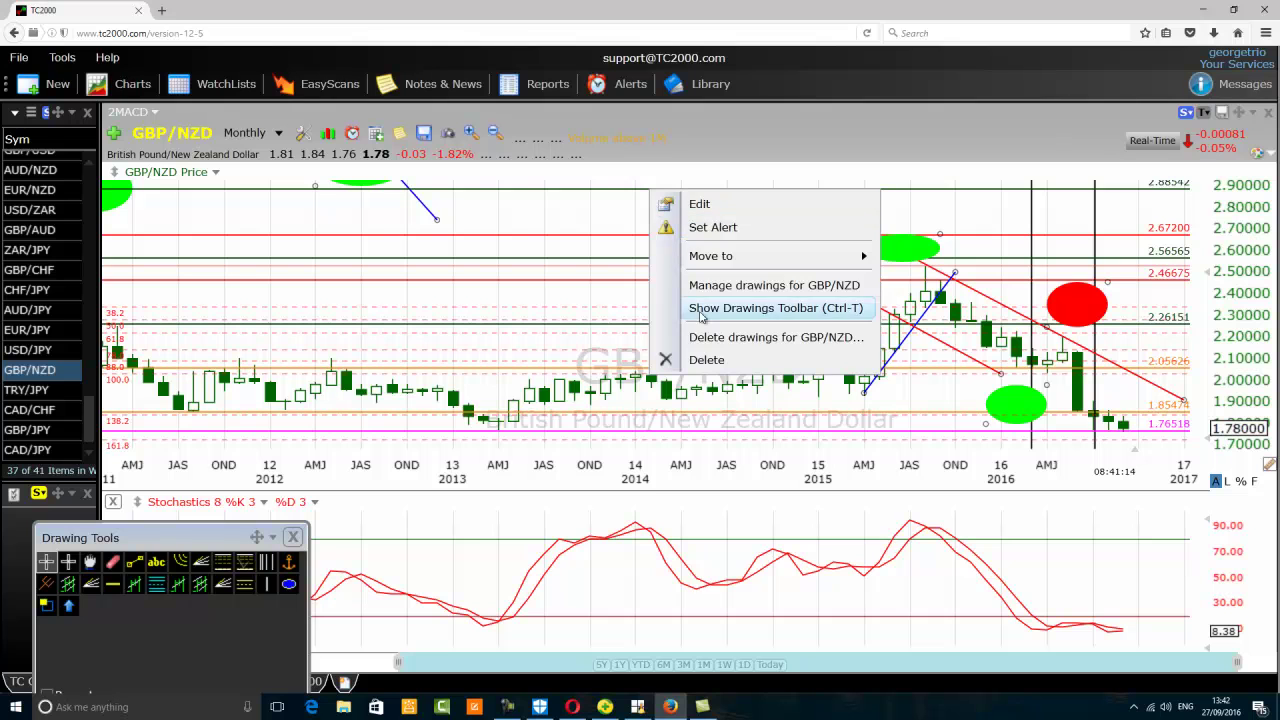
pyautogui.click(700, 357)
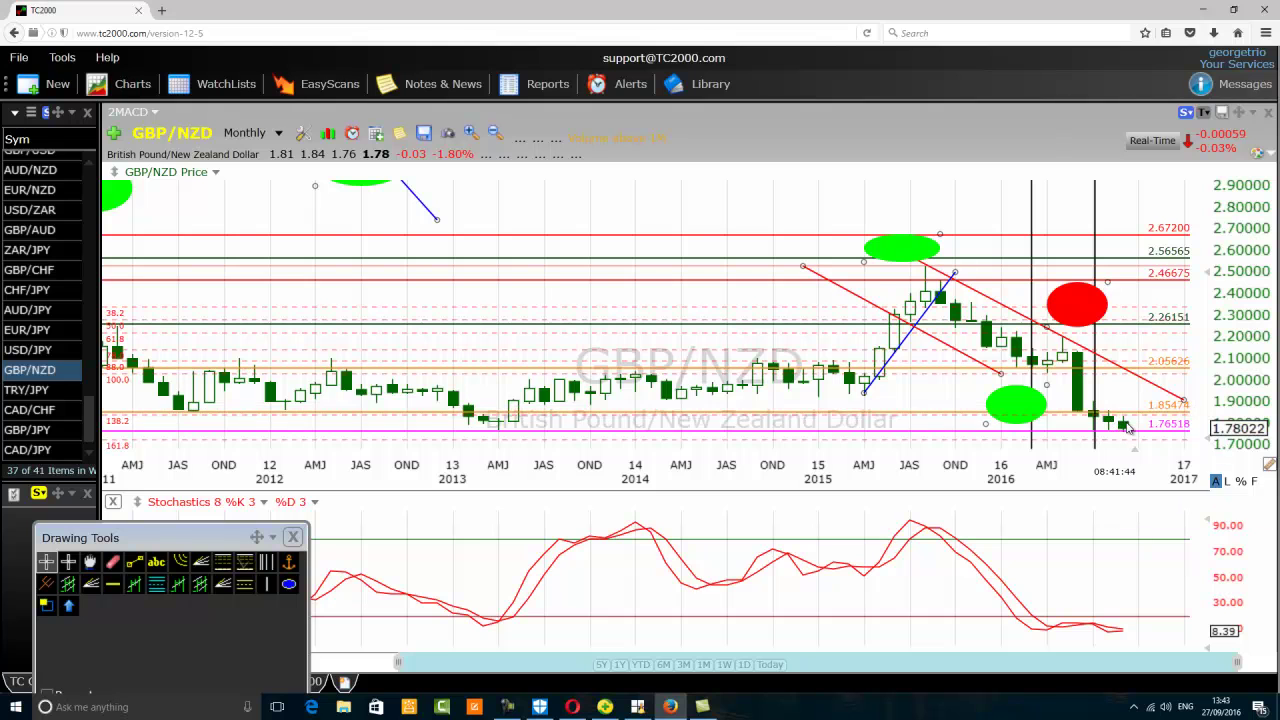
pyautogui.moveTo(1128, 430)
pyautogui.scroll(2, 972, 470)
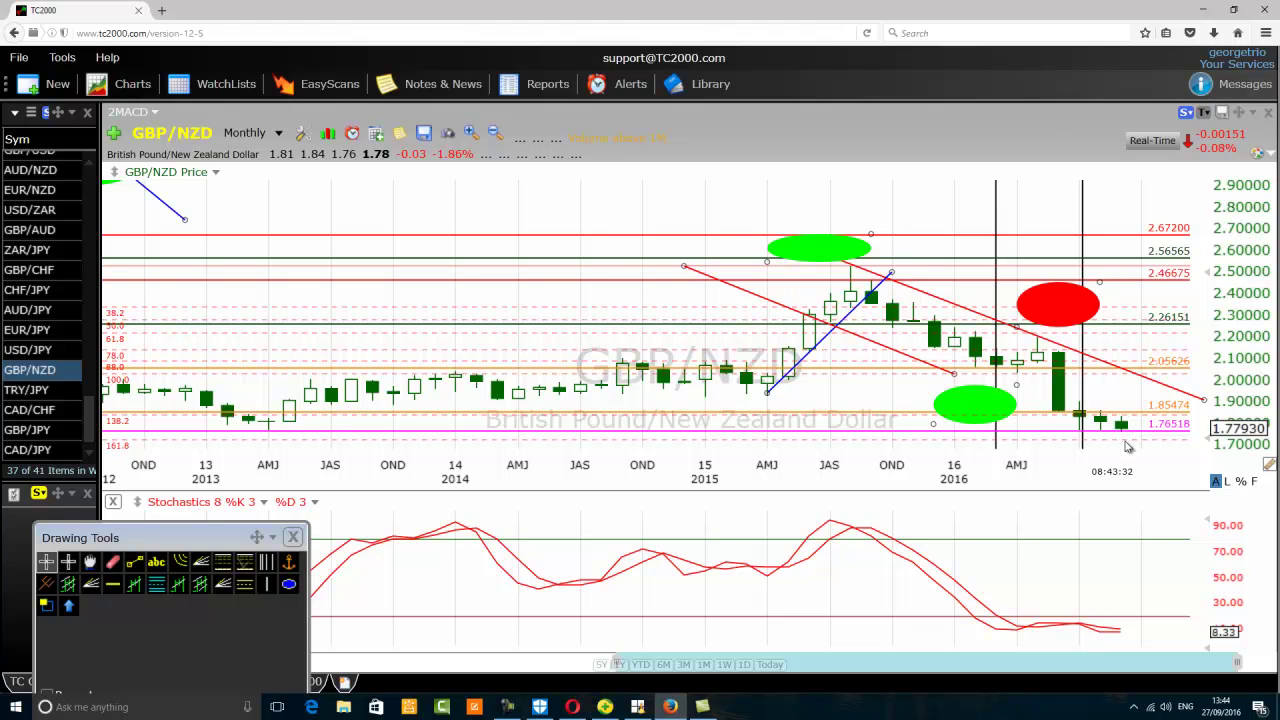
pyautogui.scroll(-2, 973, 362)
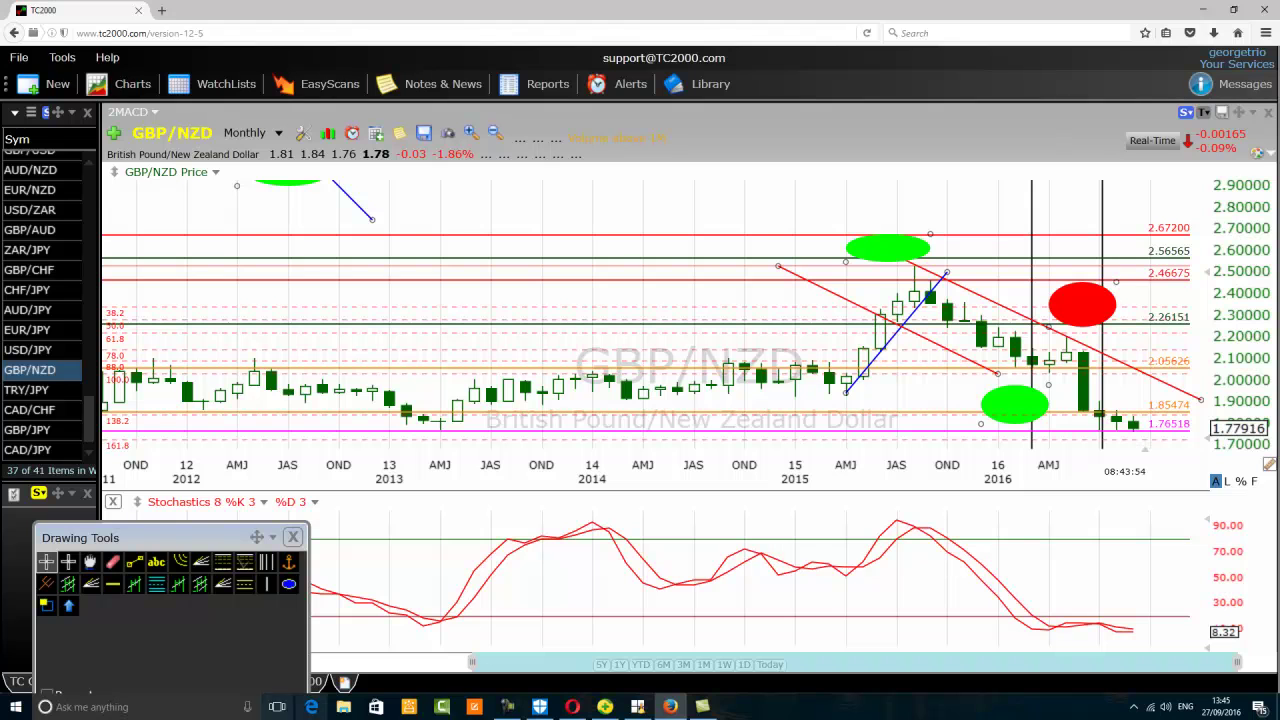
# - Draw blue projection legs after the latest bars, joining them into a V below 1.76518, right end raised
pyautogui.click(137, 566)
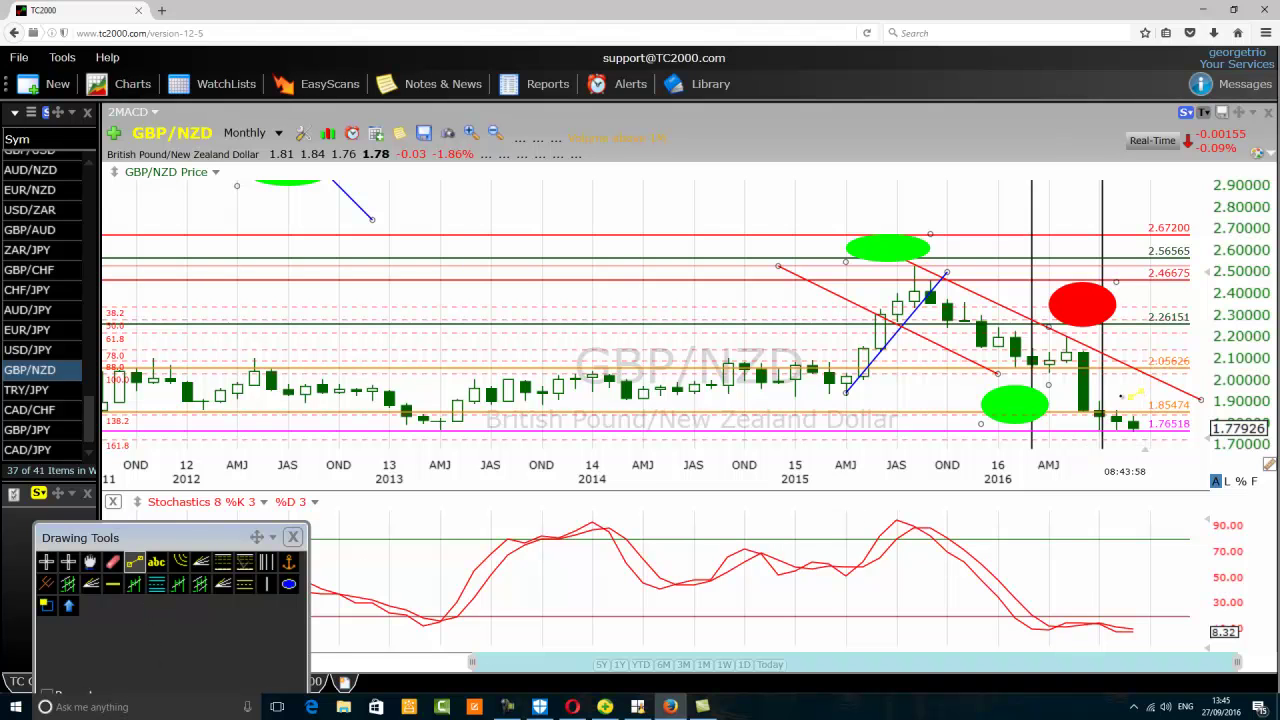
pyautogui.moveTo(1133, 398); pyautogui.dragTo(1152, 457)
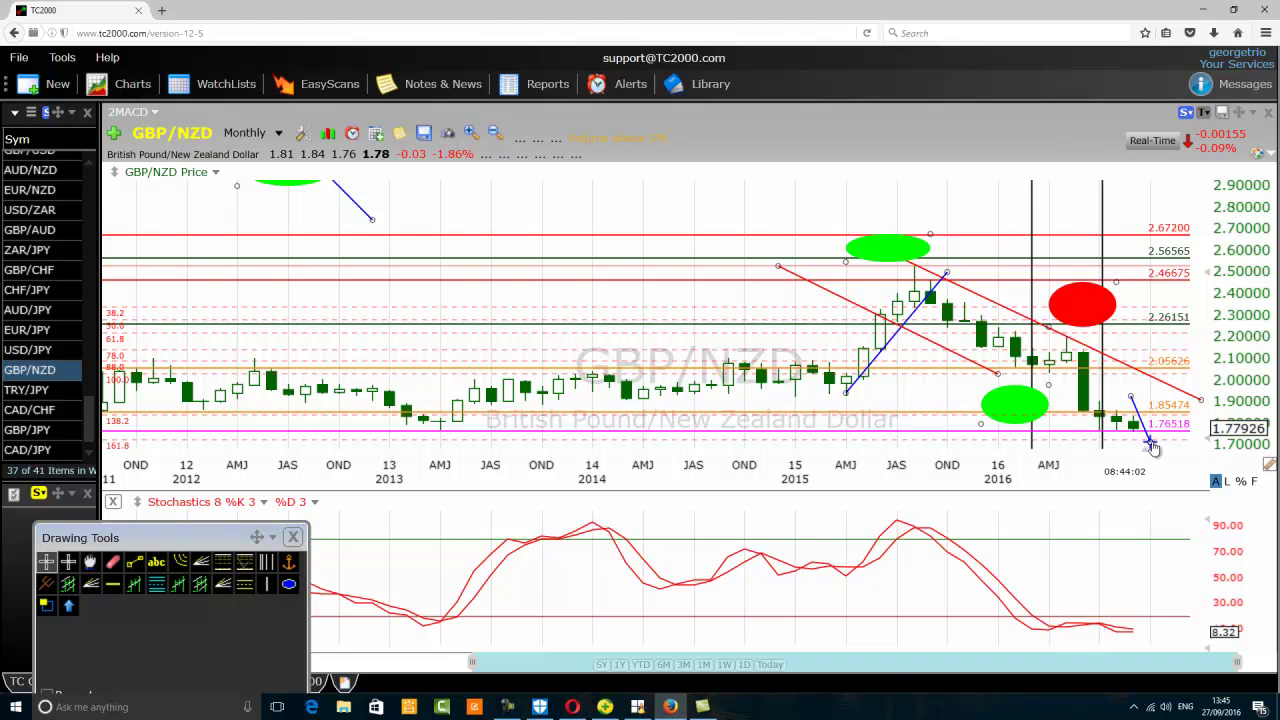
pyautogui.click(136, 563)
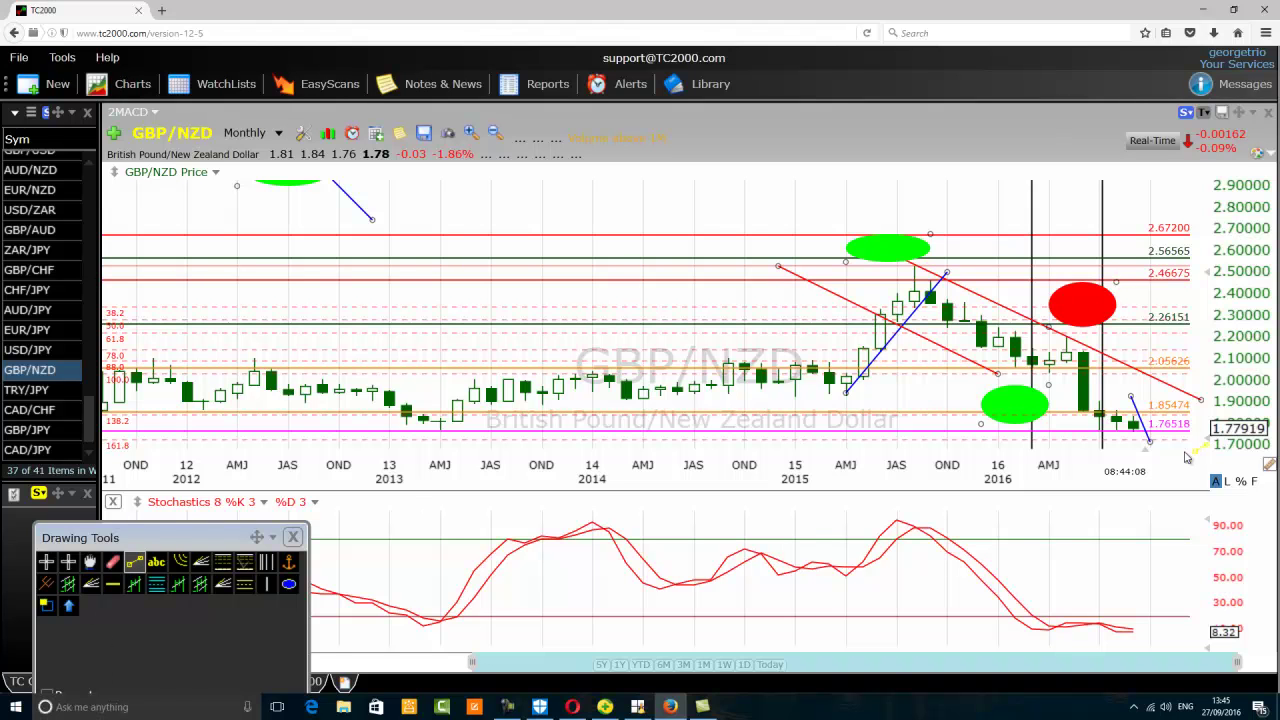
pyautogui.moveTo(1160, 443); pyautogui.dragTo(1183, 438)
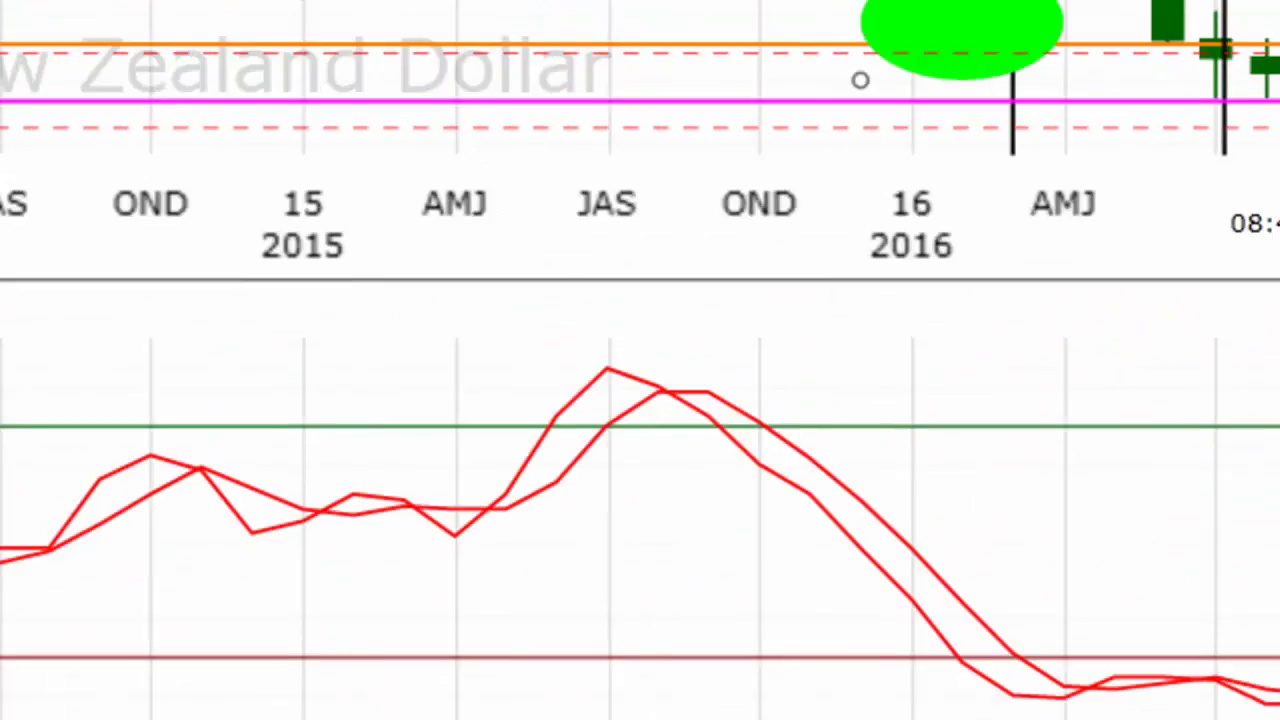
pyautogui.moveTo(891, 168); pyautogui.dragTo(891, 183)
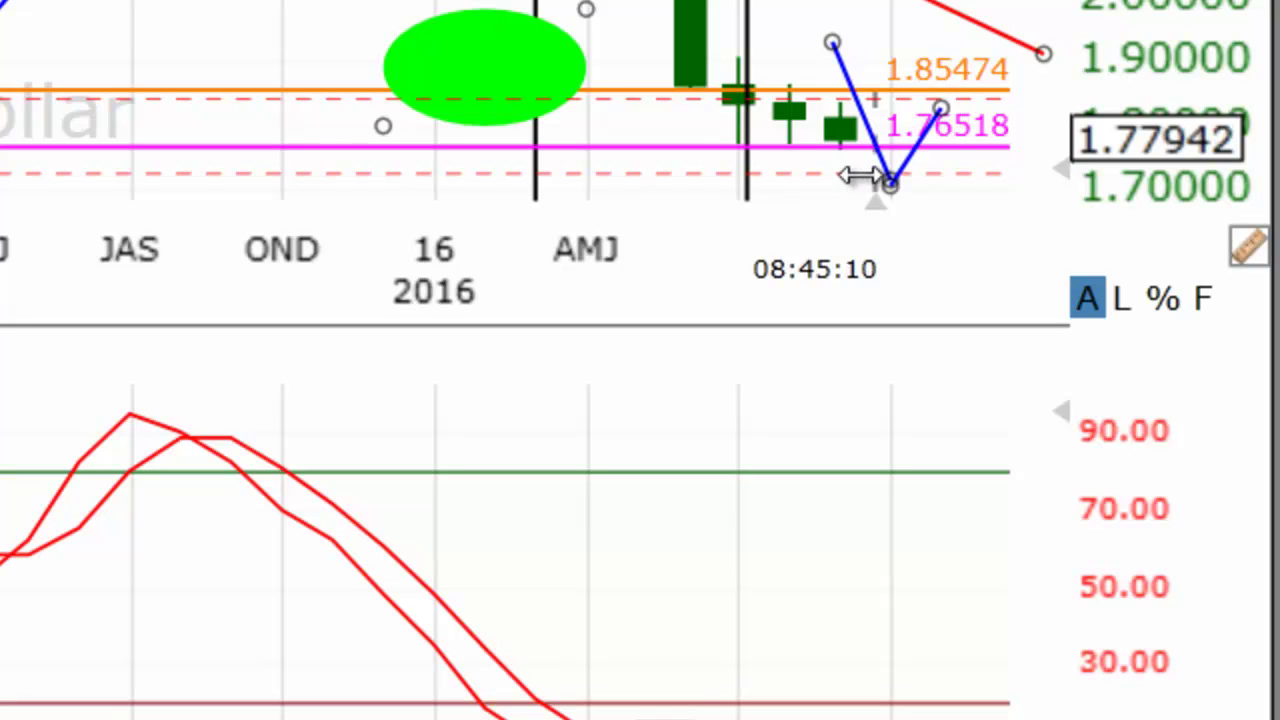
pyautogui.moveTo(932, 120); pyautogui.dragTo(940, 107)
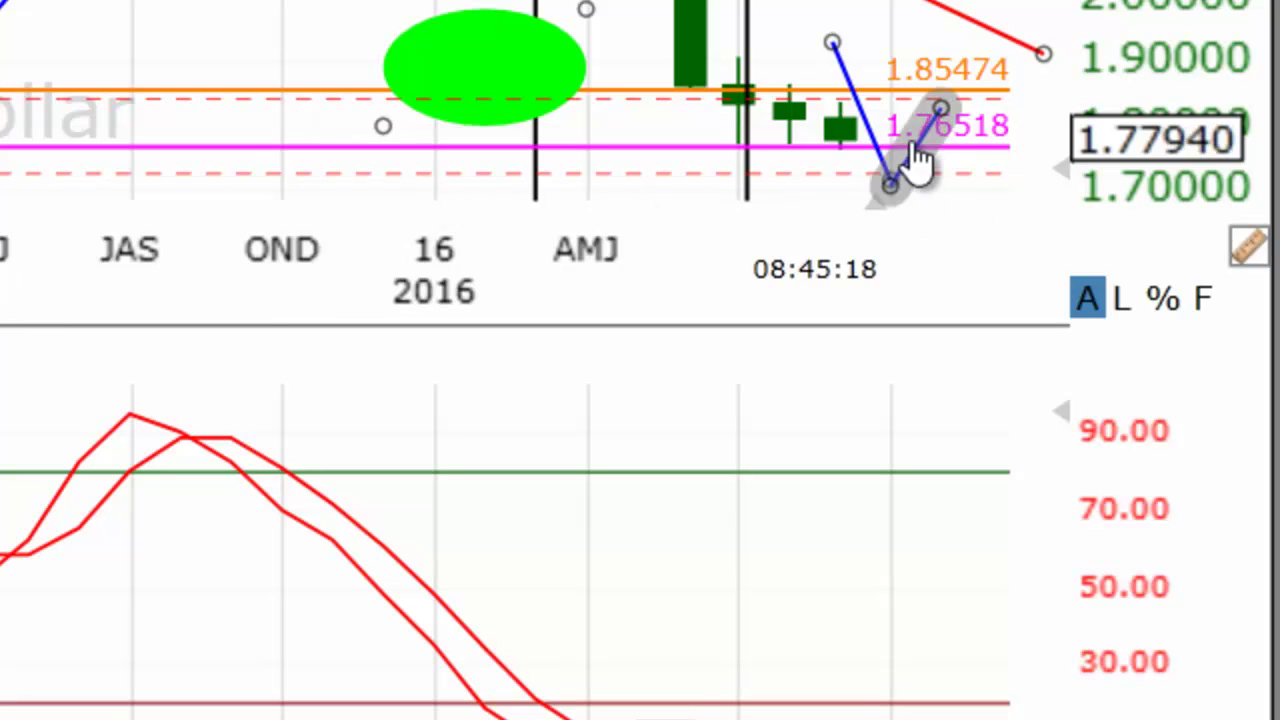
pyautogui.scroll(2, 375, 85)
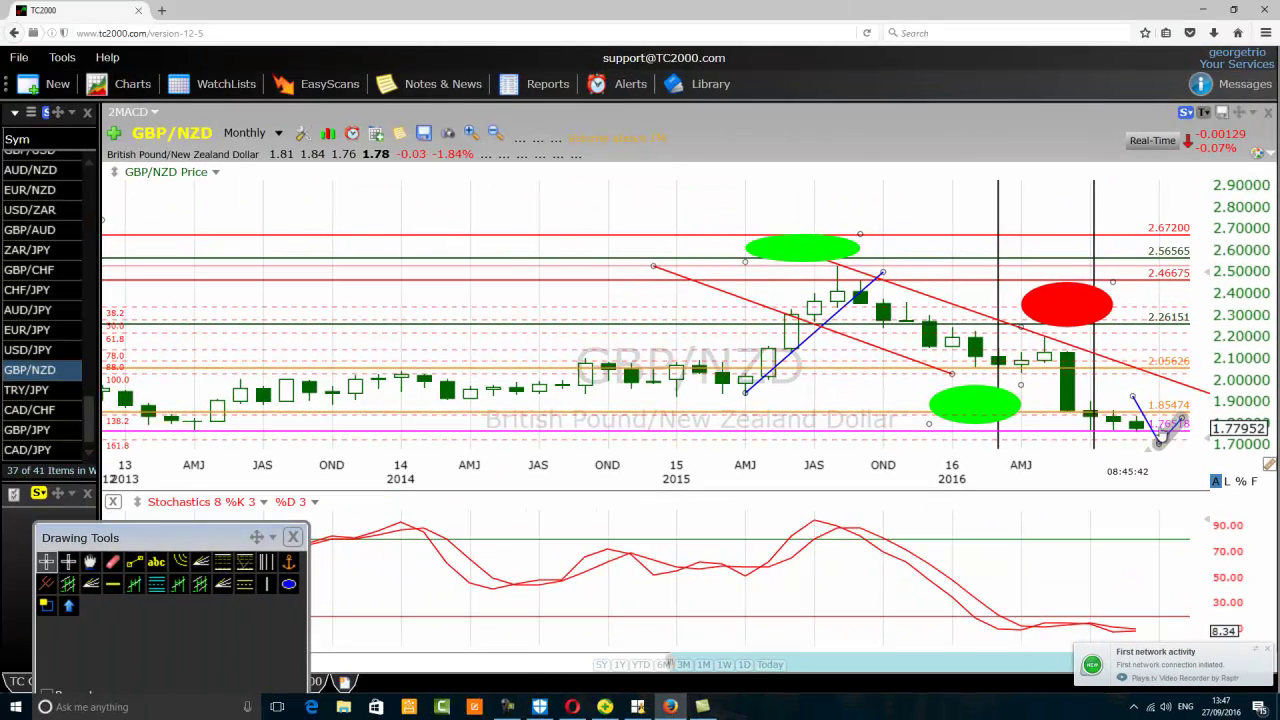
# - Anchor the blue V's low point just under the most recent candles
pyautogui.moveTo(1170, 438)
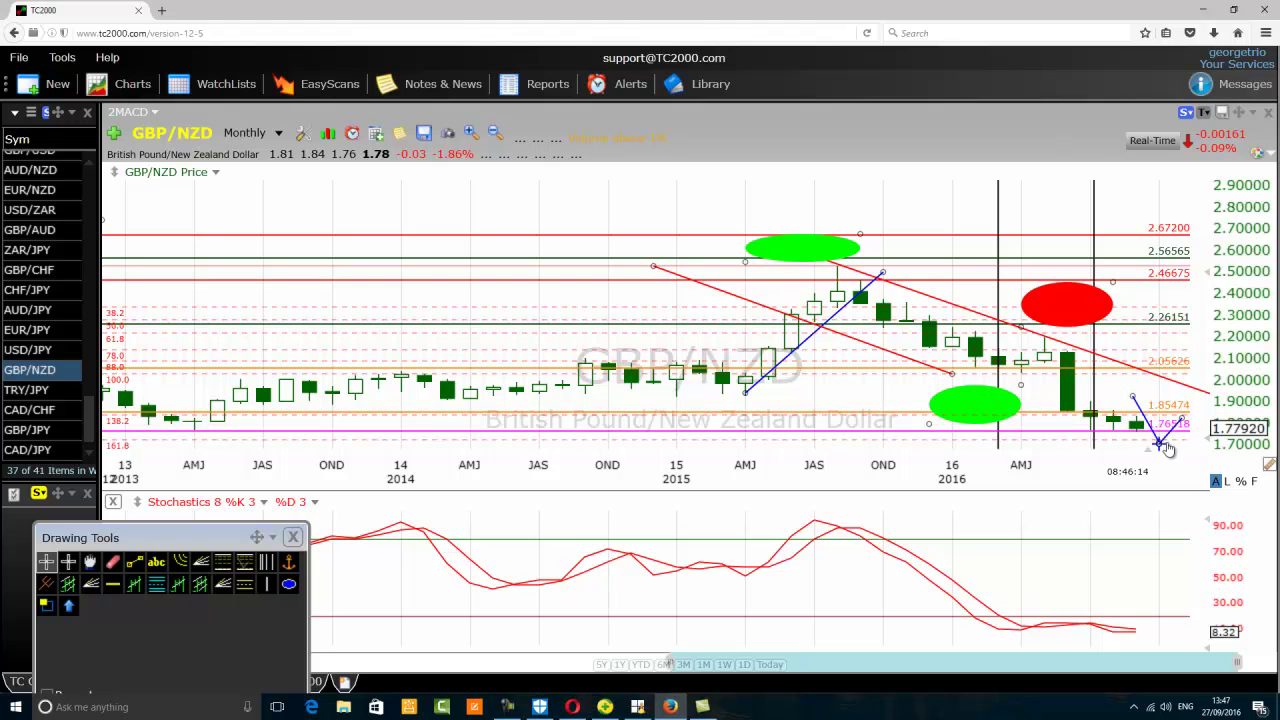
pyautogui.click(1158, 441)
pyautogui.click(134, 561)
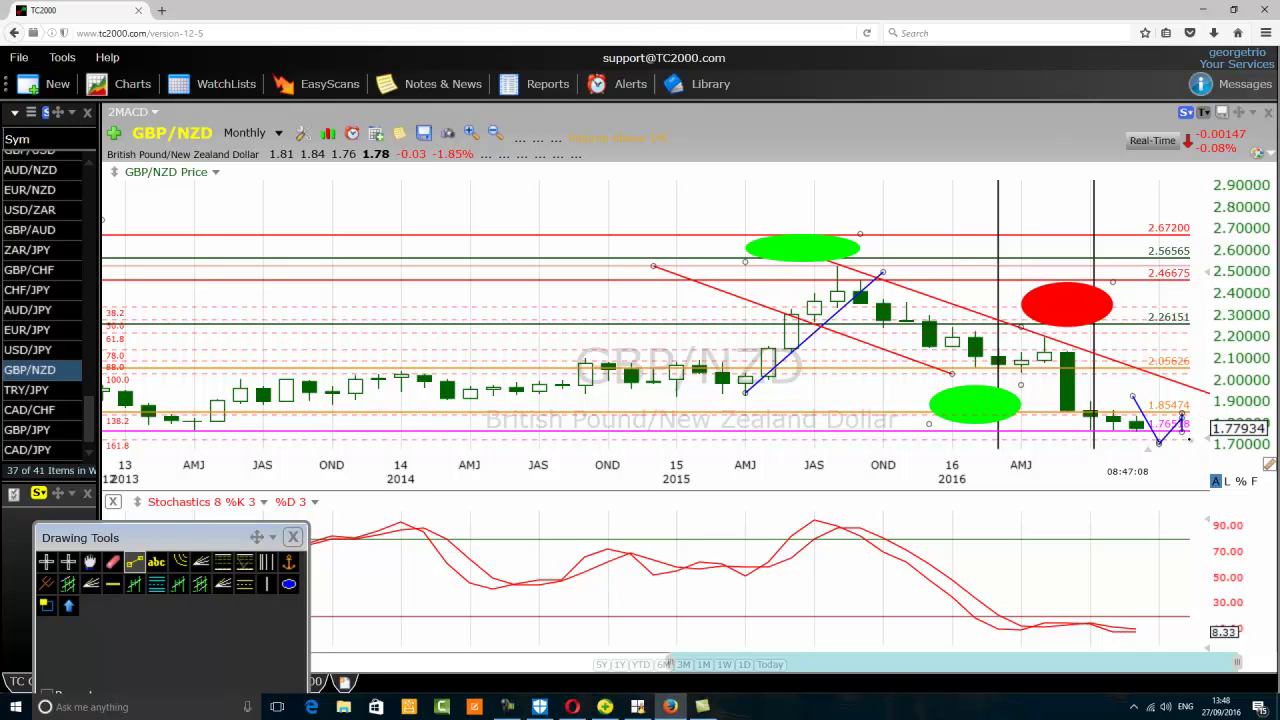
# - Draw a rising blue leg from the V's low toward the 2.00 level
pyautogui.click(135, 562)
pyautogui.moveTo(1184, 432)
pyautogui.mouseDown()
pyautogui.moveTo(1182, 344)
pyautogui.moveTo(1246, 378)
pyautogui.moveTo(1186, 432)
pyautogui.mouseUp()
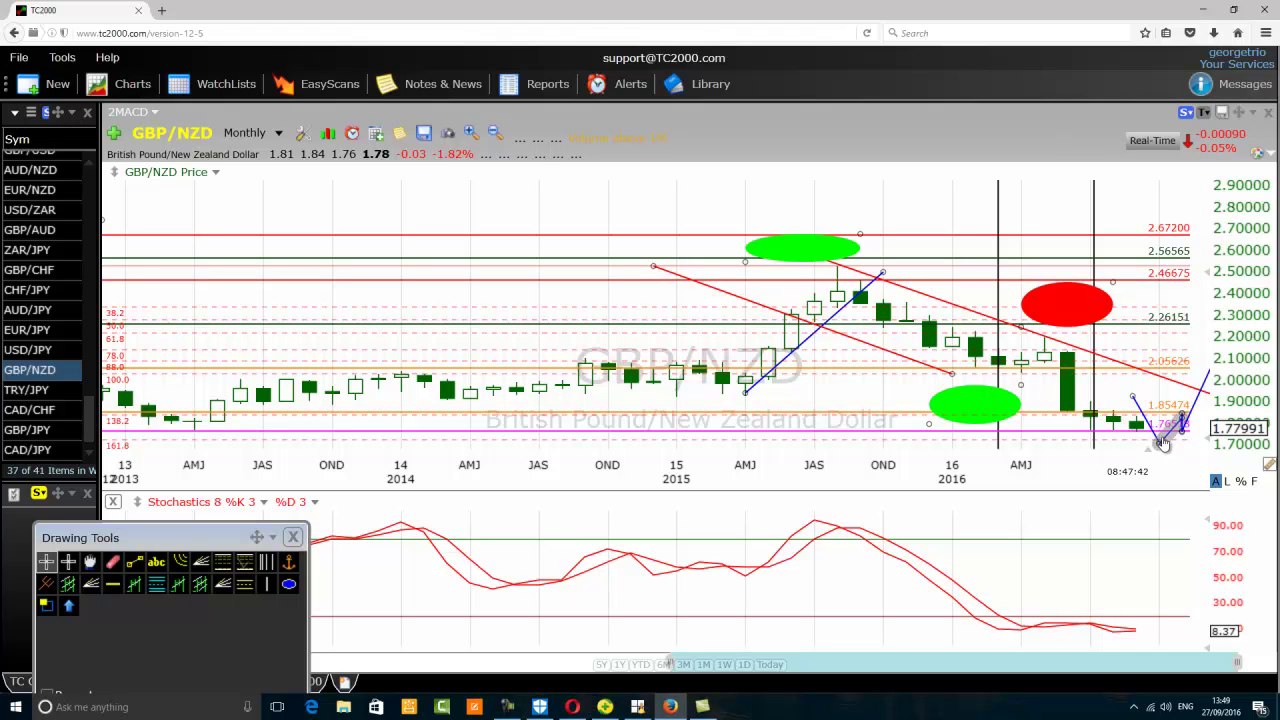
pyautogui.moveTo(1164, 438)
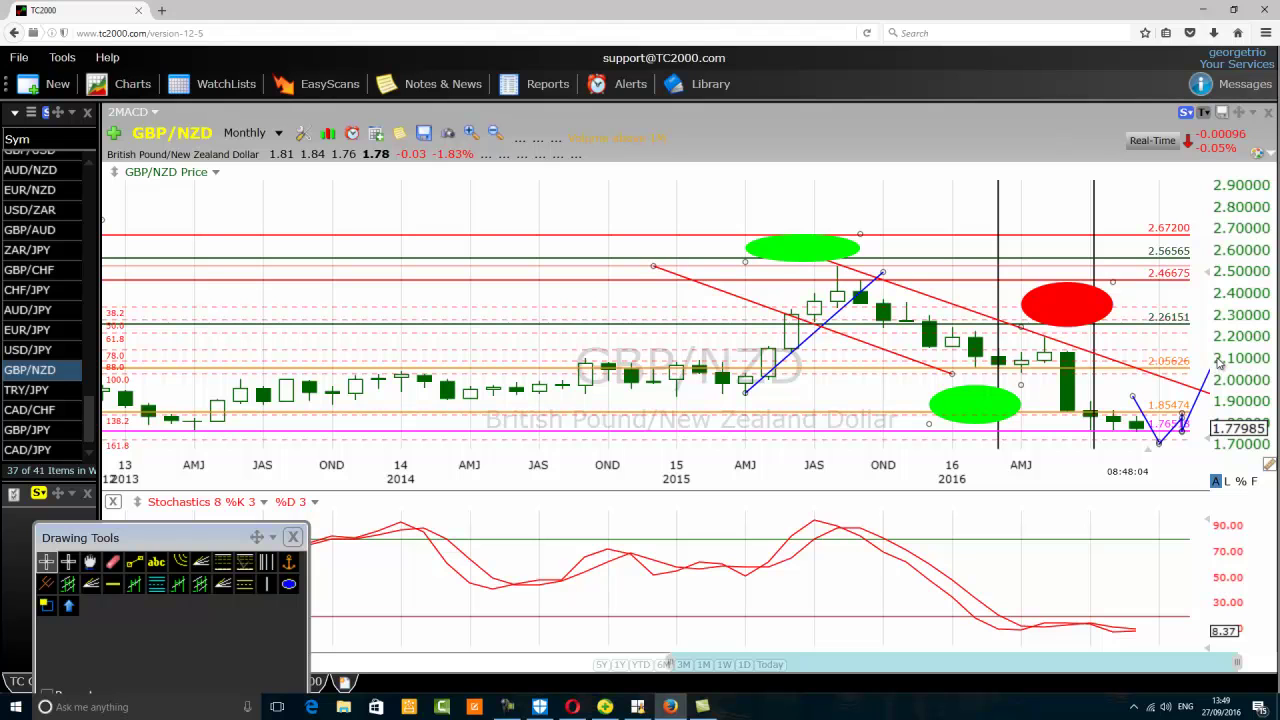
# - Draw a blue horizontal near the chart top, a rising diagonal into it, and a second horizontal near 2.74
pyautogui.click(134, 561)
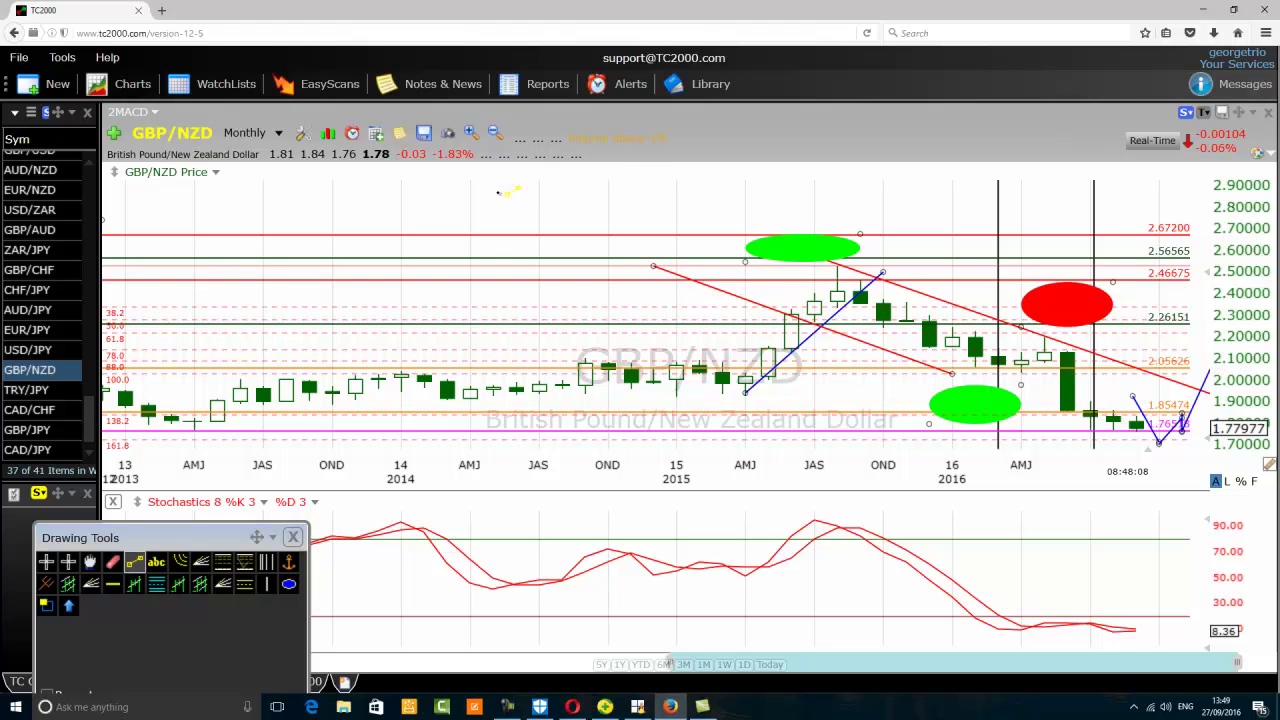
pyautogui.moveTo(470, 189); pyautogui.dragTo(837, 190)
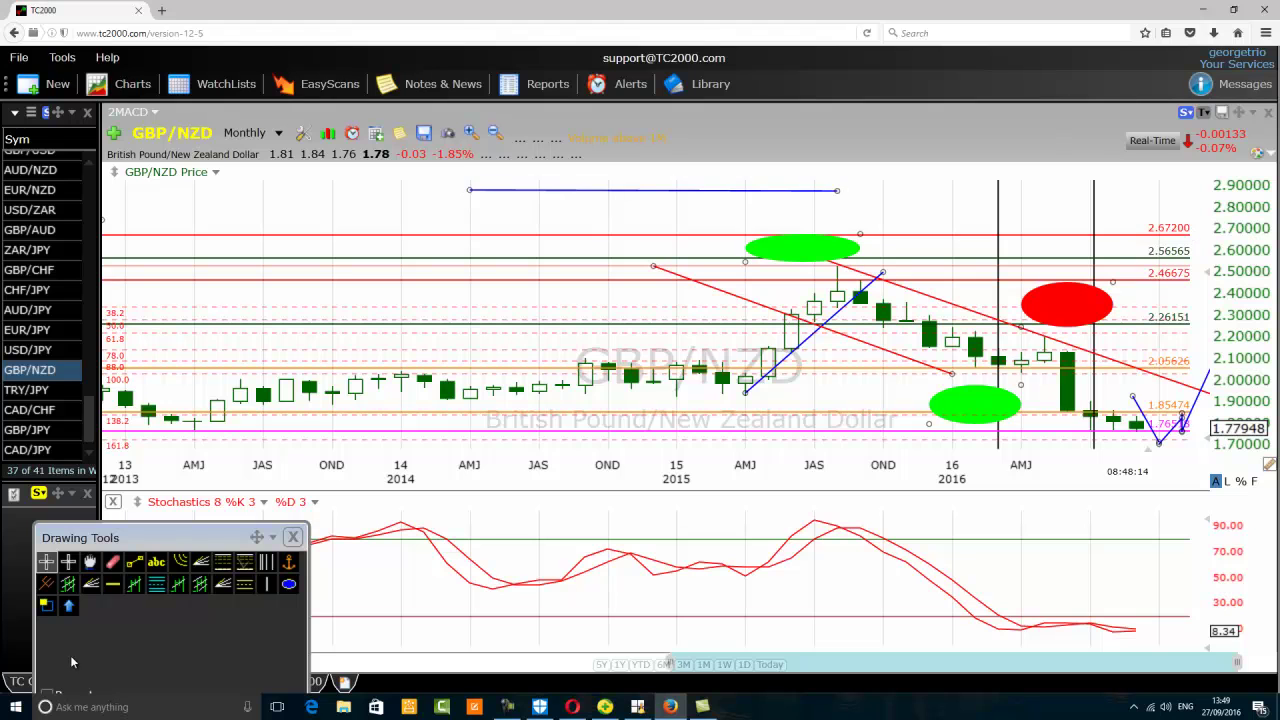
pyautogui.click(135, 563)
pyautogui.moveTo(493, 220); pyautogui.dragTo(561, 192)
pyautogui.moveTo(492, 220); pyautogui.dragTo(446, 277)
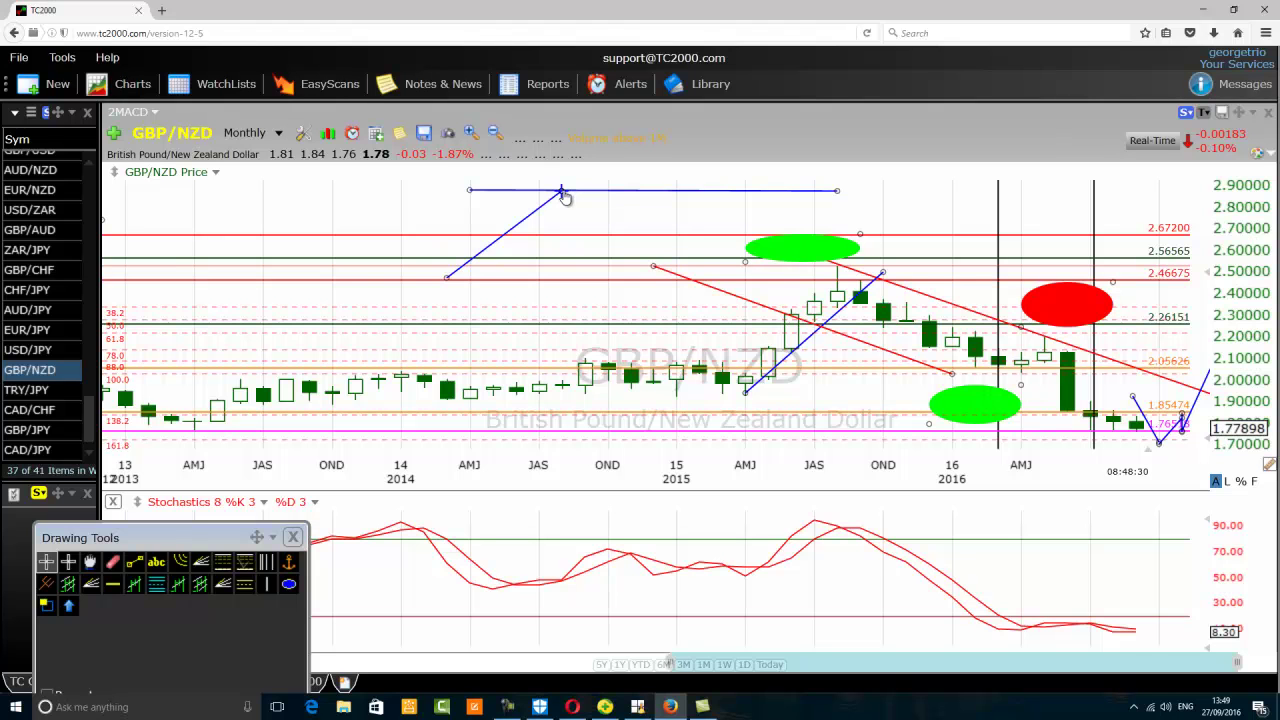
pyautogui.click(135, 563)
pyautogui.moveTo(472, 215); pyautogui.dragTo(860, 220)
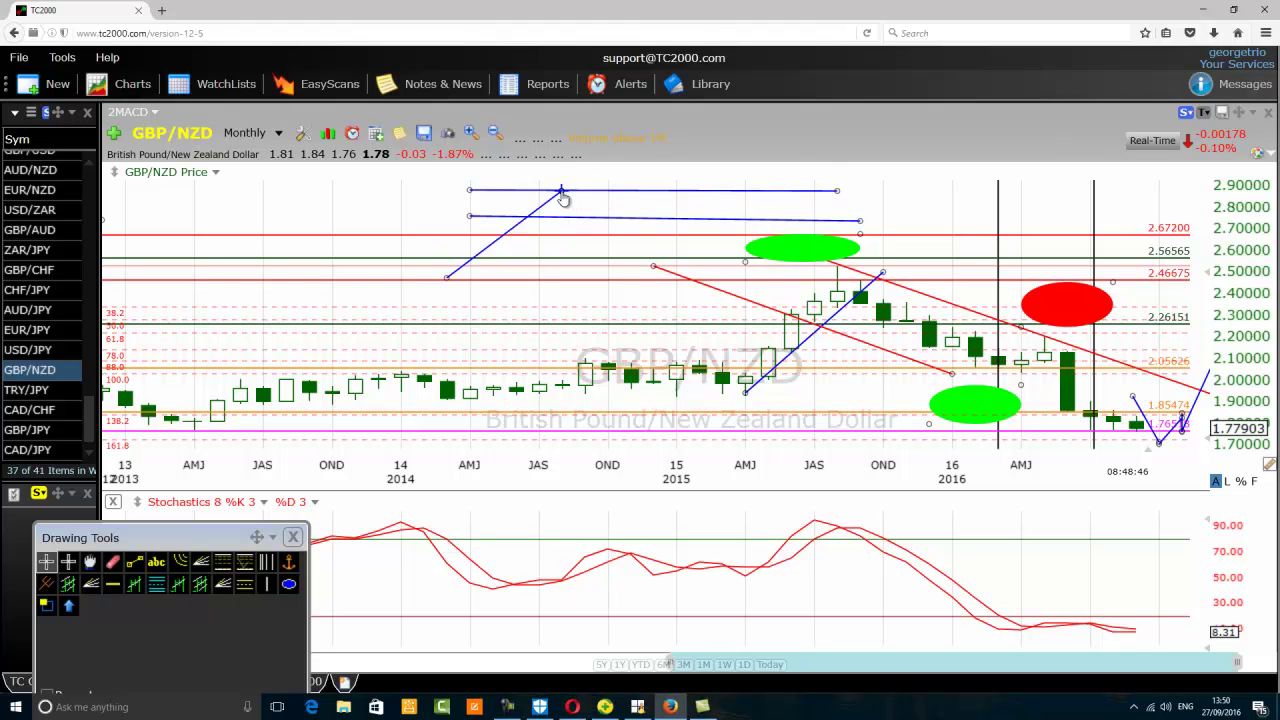
# - Drag the lower top horizontal up a few pixels toward the upper one
pyautogui.moveTo(575, 229); pyautogui.dragTo(580, 214)
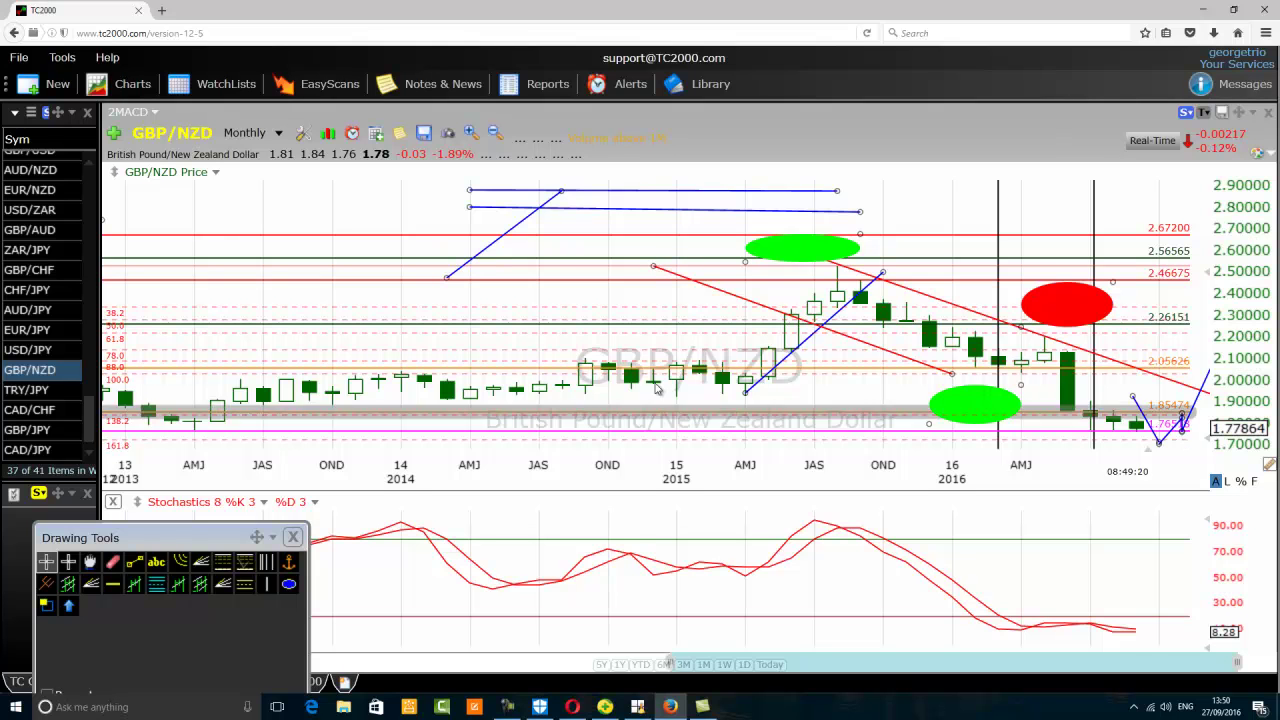
pyautogui.click(135, 563)
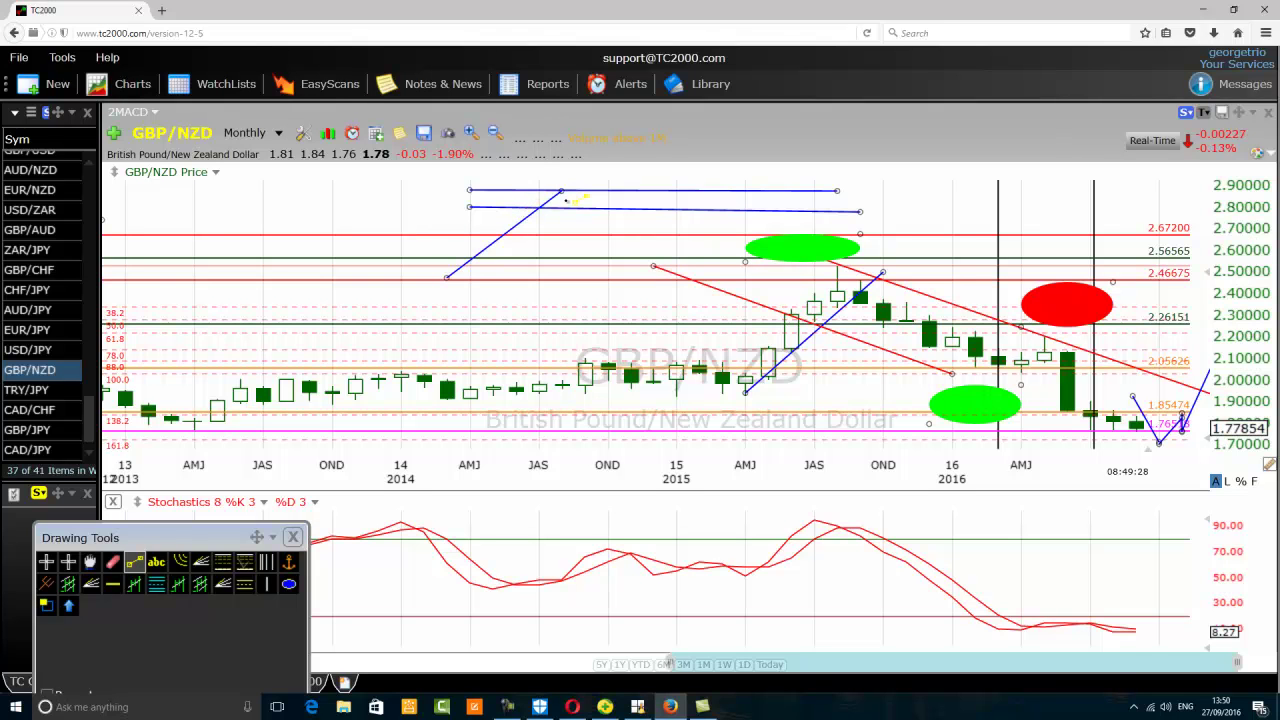
pyautogui.moveTo(562, 190); pyautogui.dragTo(585, 228)
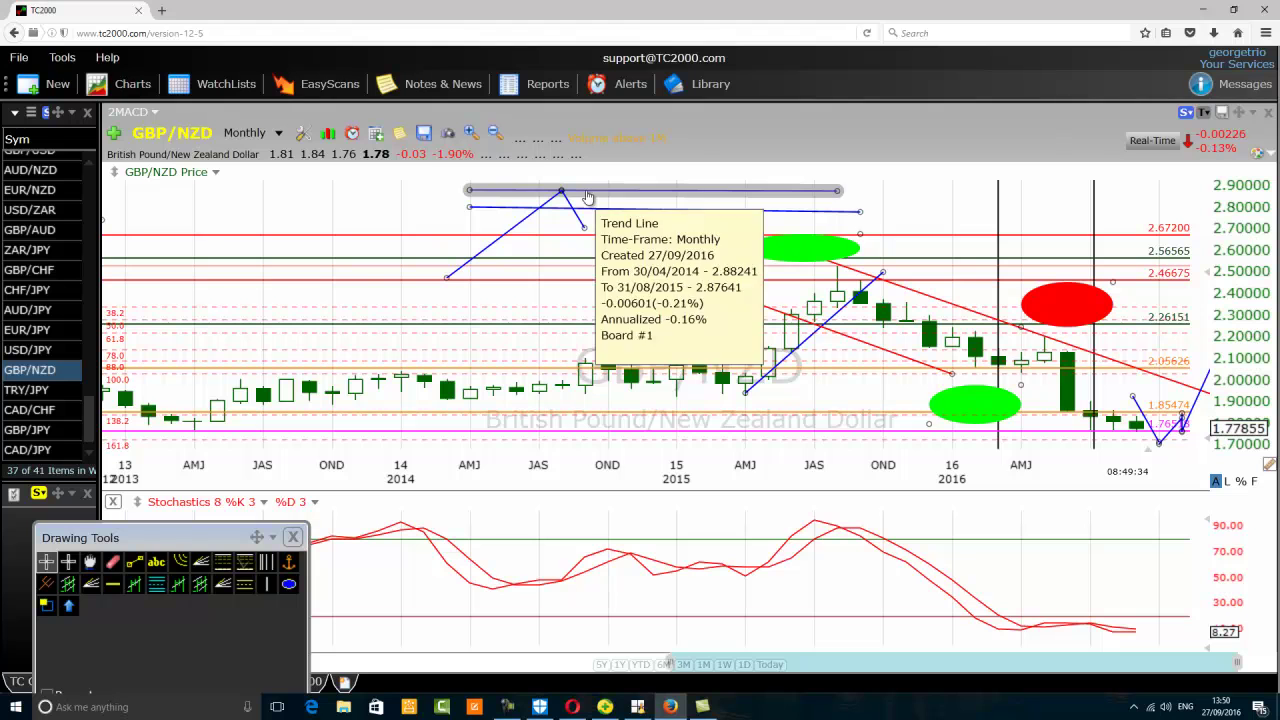
pyautogui.click(134, 562)
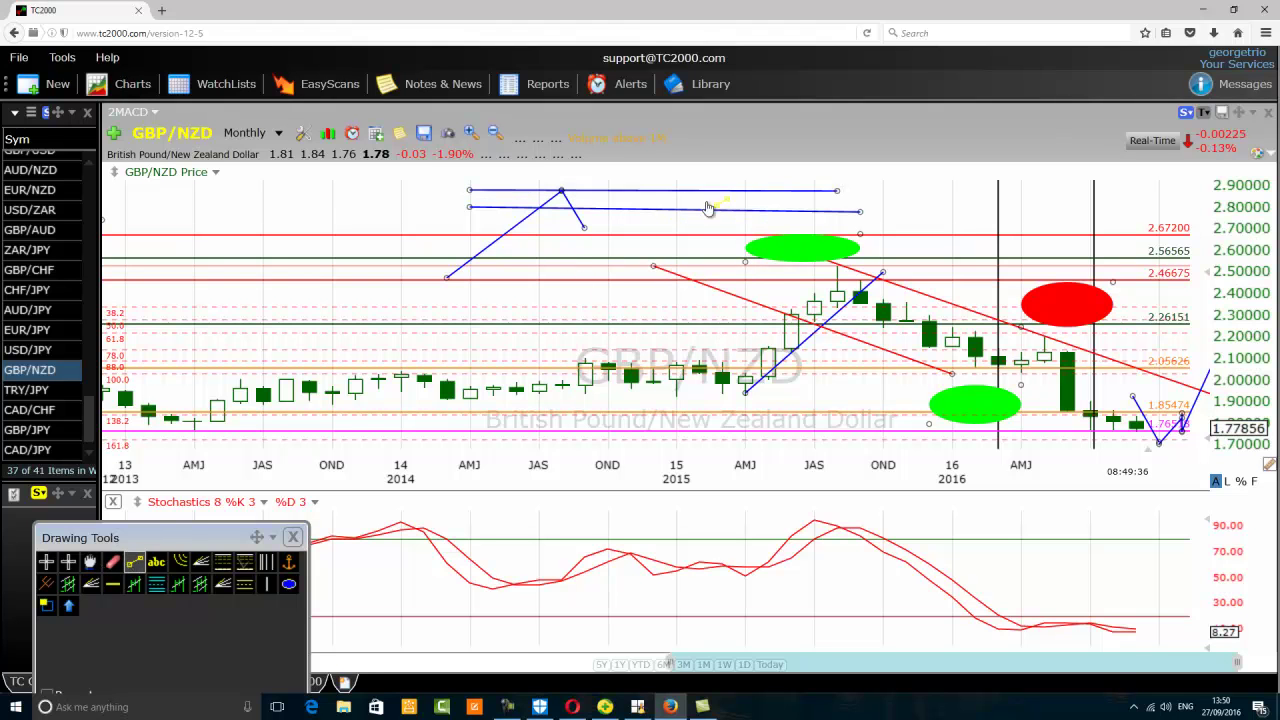
pyautogui.moveTo(585, 229); pyautogui.dragTo(607, 208)
pyautogui.click(134, 563)
pyautogui.moveTo(607, 208); pyautogui.dragTo(630, 229)
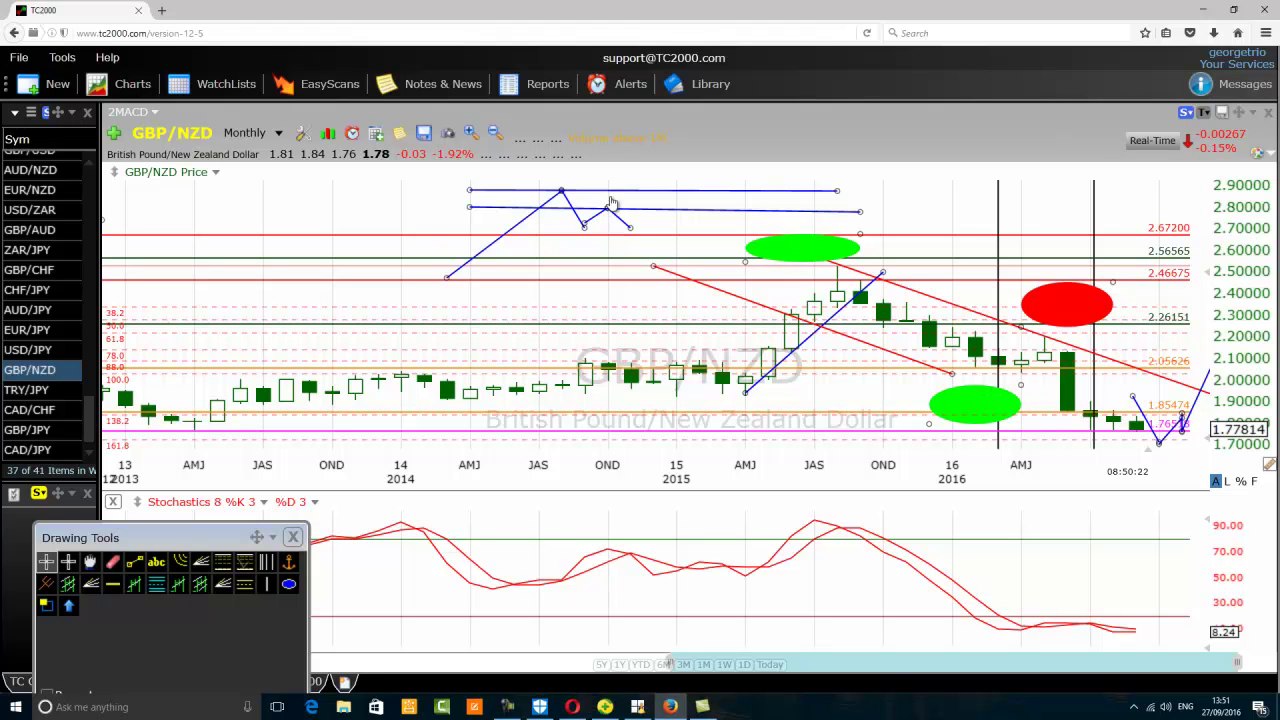
pyautogui.moveTo(614, 196)
pyautogui.click(868, 284)
pyautogui.click(872, 276)
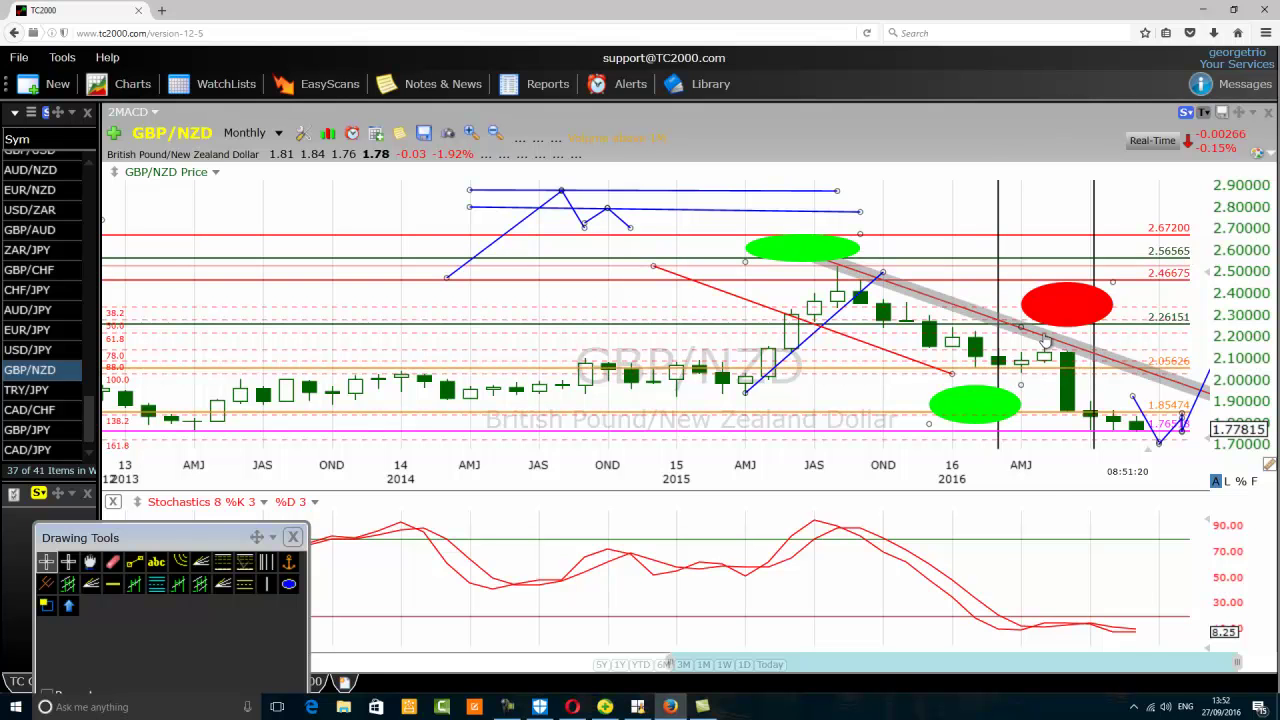
pyautogui.moveTo(1045, 340)
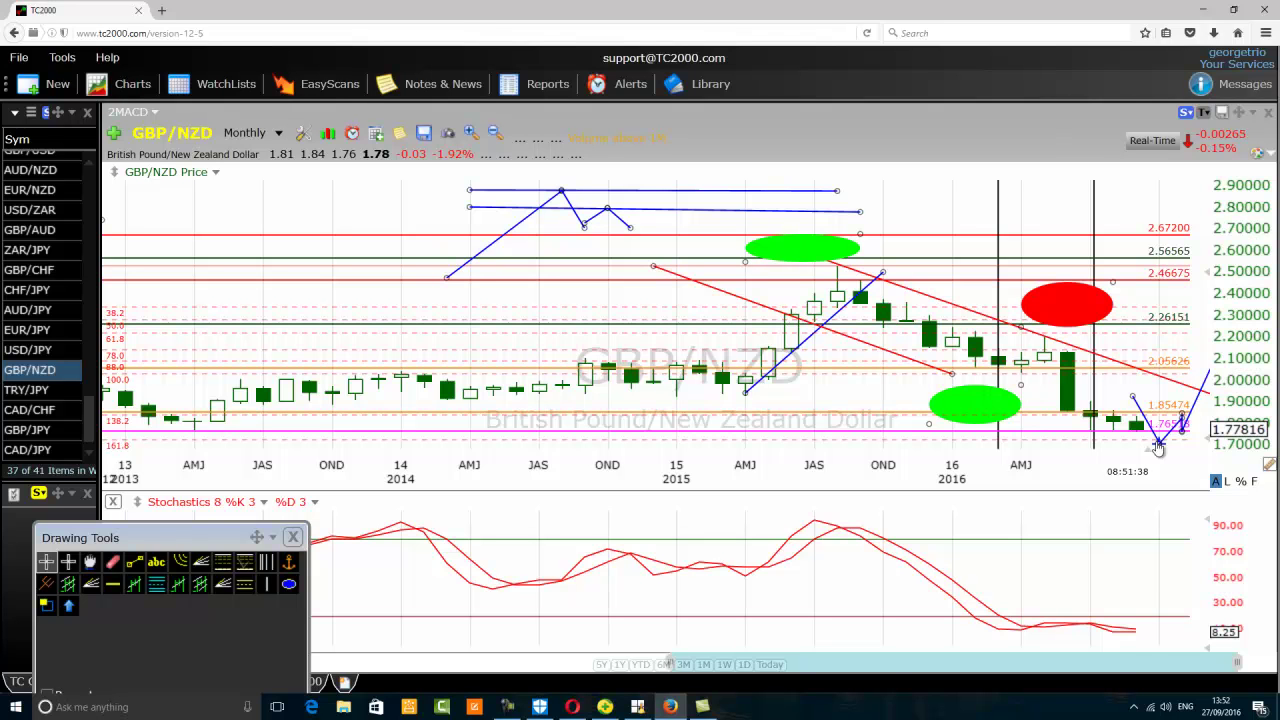
pyautogui.moveTo(1163, 440)
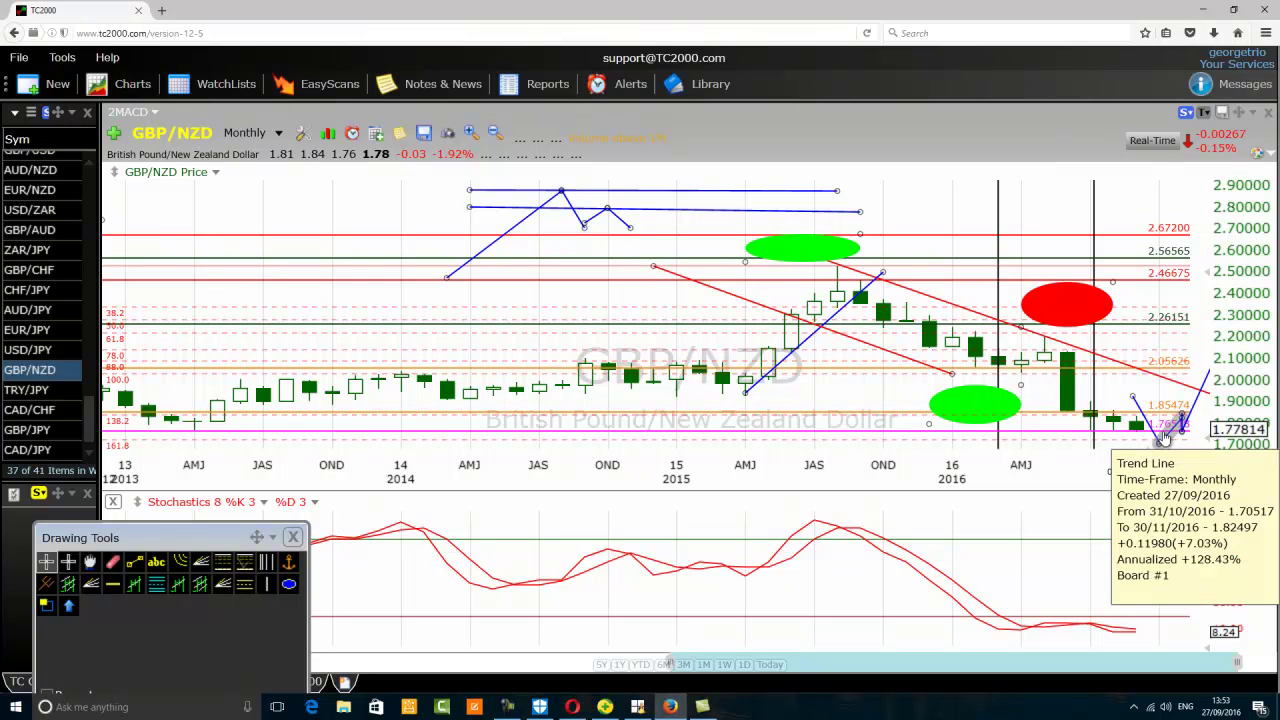